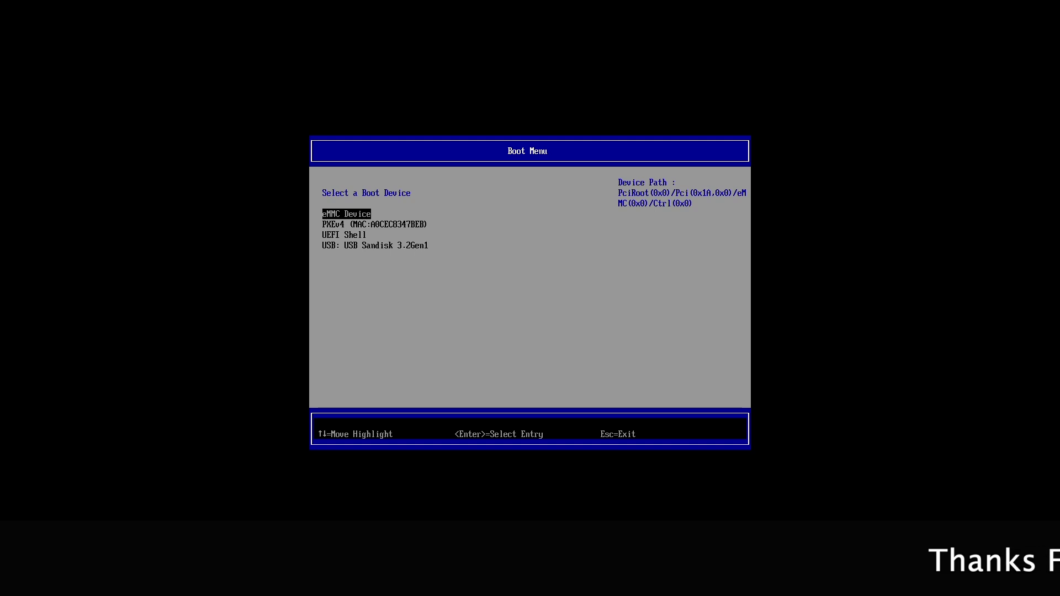
pyautogui.press('Down')
pyautogui.press('Down')
pyautogui.press('Down')
pyautogui.press('Return')
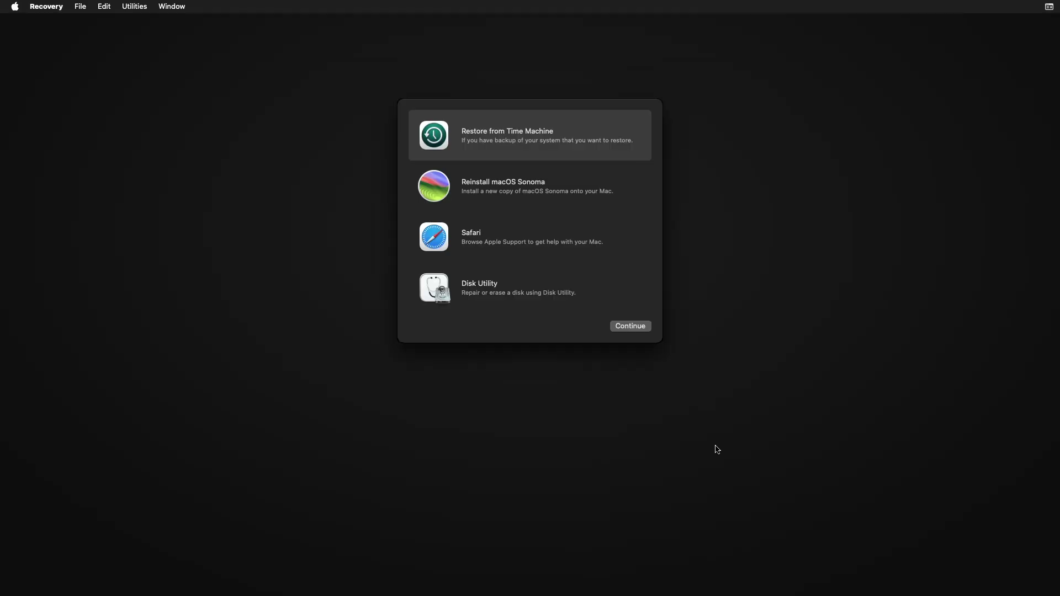
# Launch Disk Utility from Recovery, show all devices and select the USB Sandisk 3.2Gen1 Media disk
pyautogui.click(559, 291)
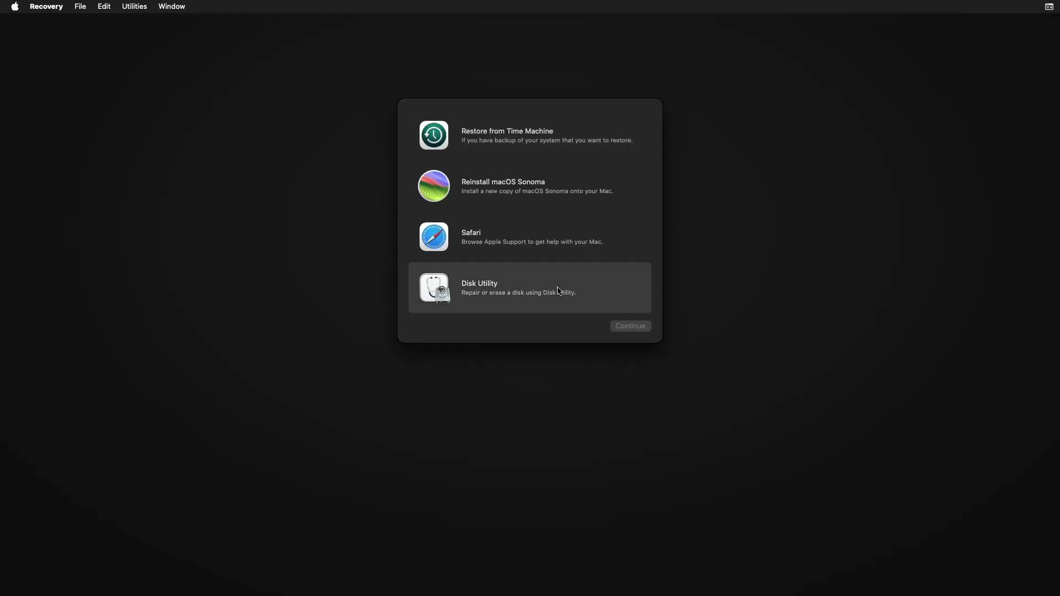
pyautogui.doubleClick(537, 298)
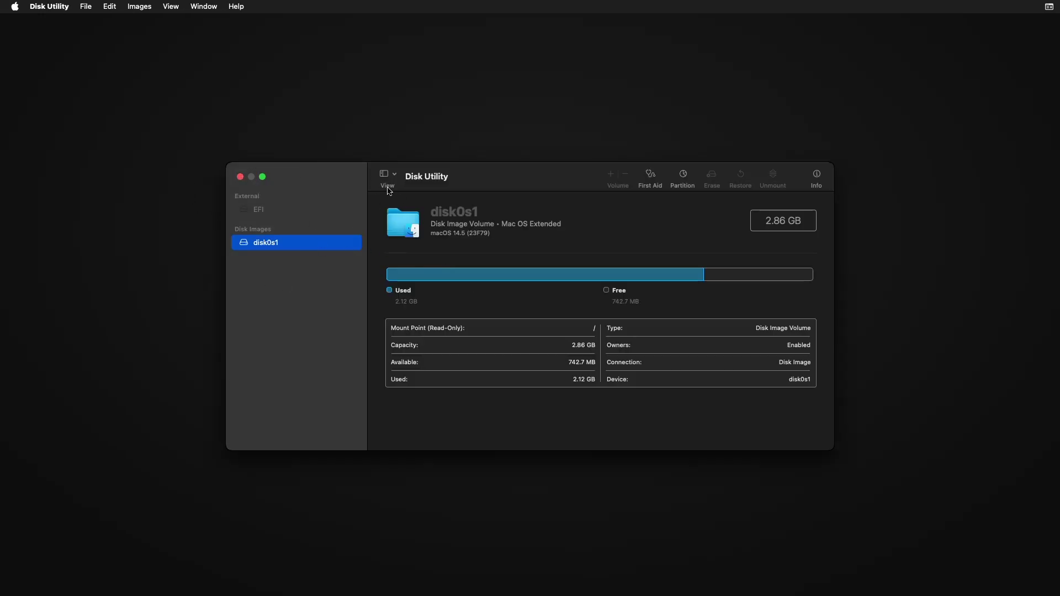
pyautogui.click(388, 176)
pyautogui.click(403, 224)
pyautogui.click(326, 214)
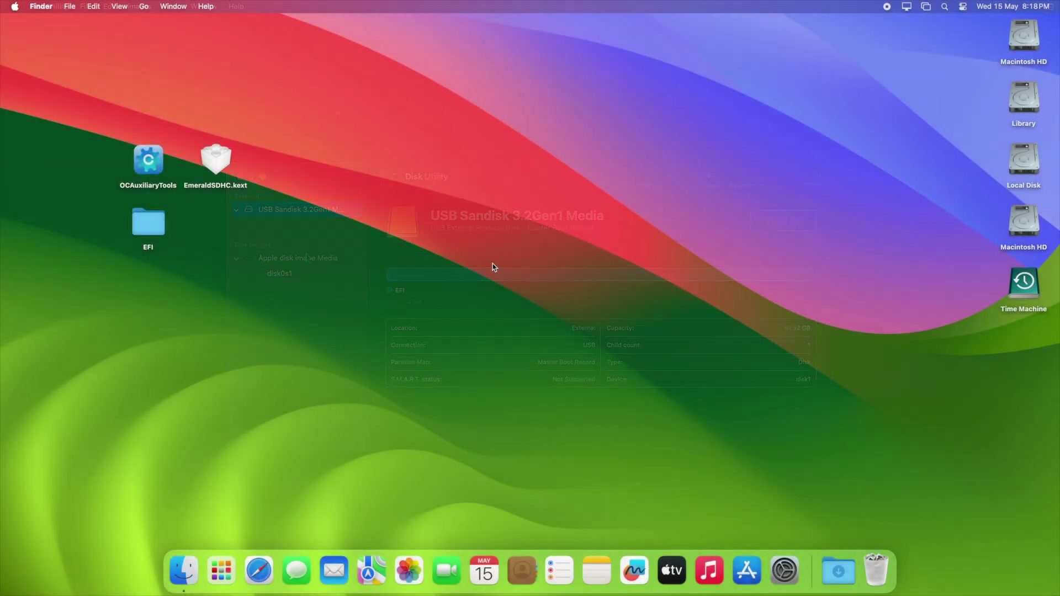
# Select EmeraldSDHC.kext on the desktop so it can be copied
pyautogui.click(153, 168)
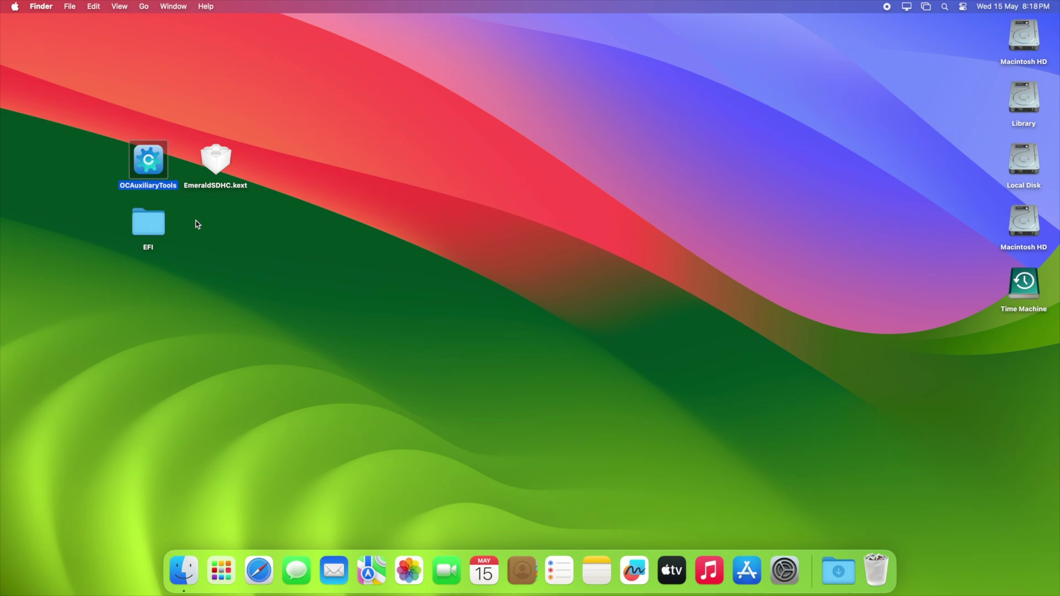
pyautogui.click(216, 157)
pyautogui.click(141, 228)
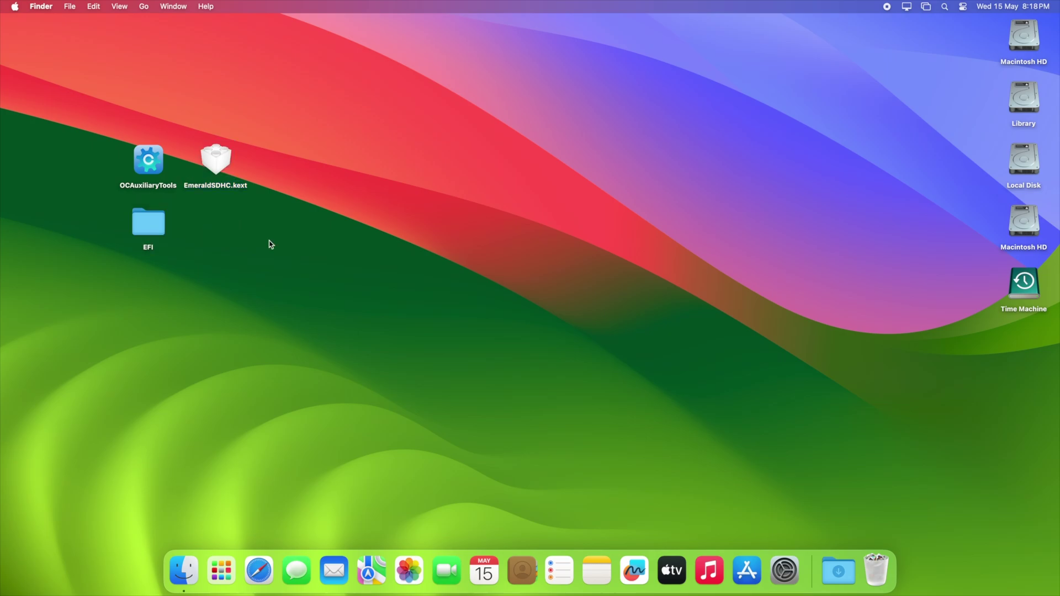
pyautogui.click(223, 169)
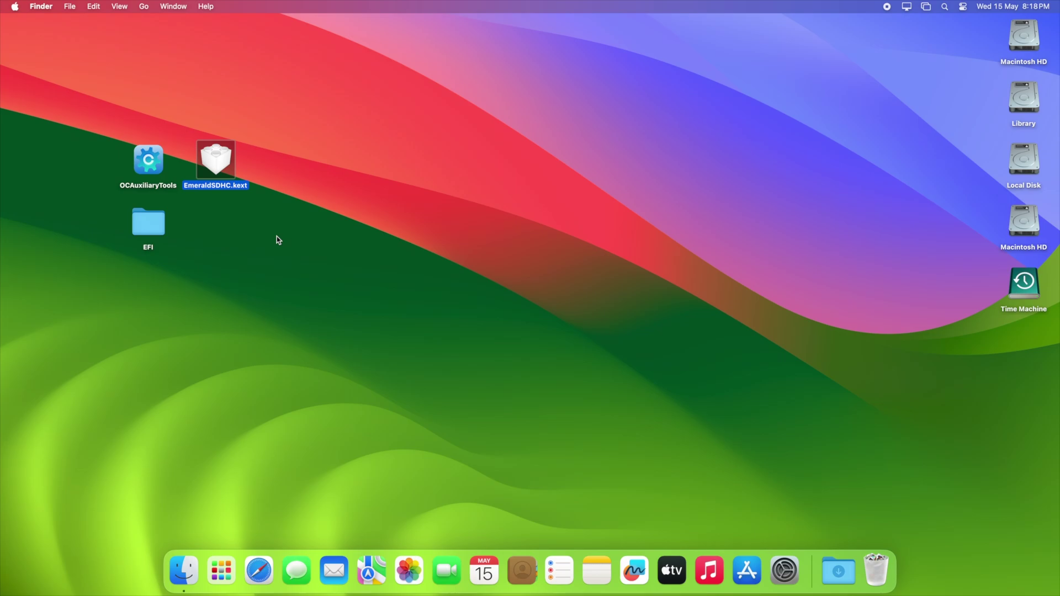
# Paste EmeraldSDHC.kext into the EFI/OC/Kexts folder
pyautogui.doubleClick(148, 222)
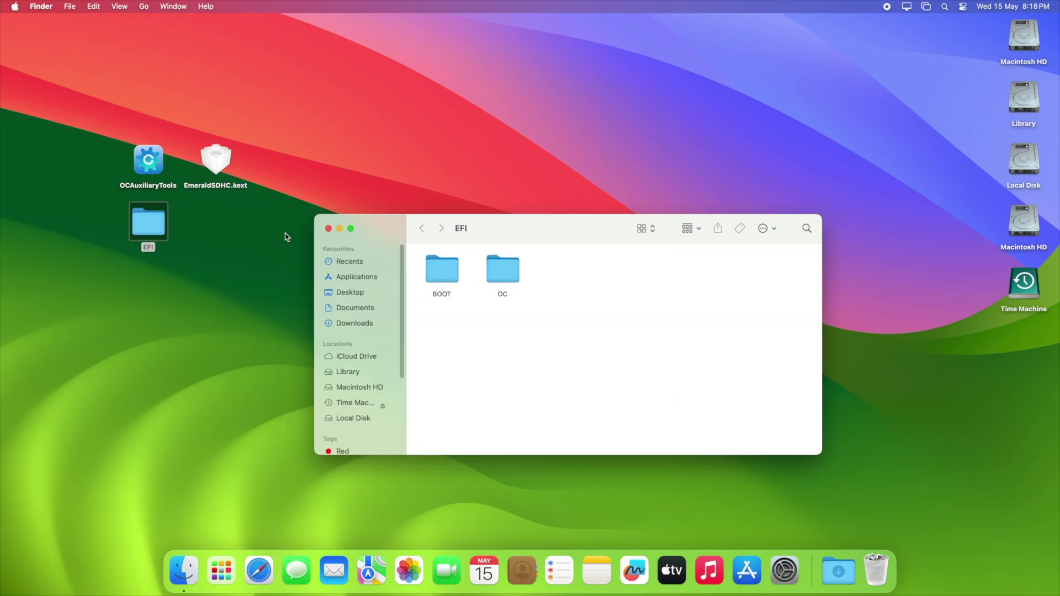
pyautogui.doubleClick(503, 276)
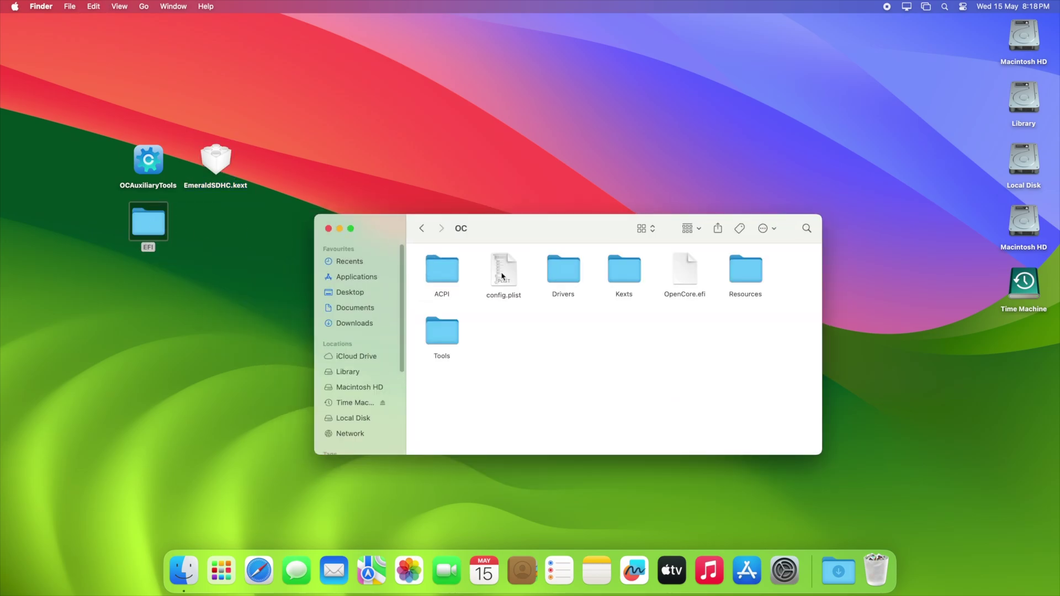
pyautogui.doubleClick(619, 281)
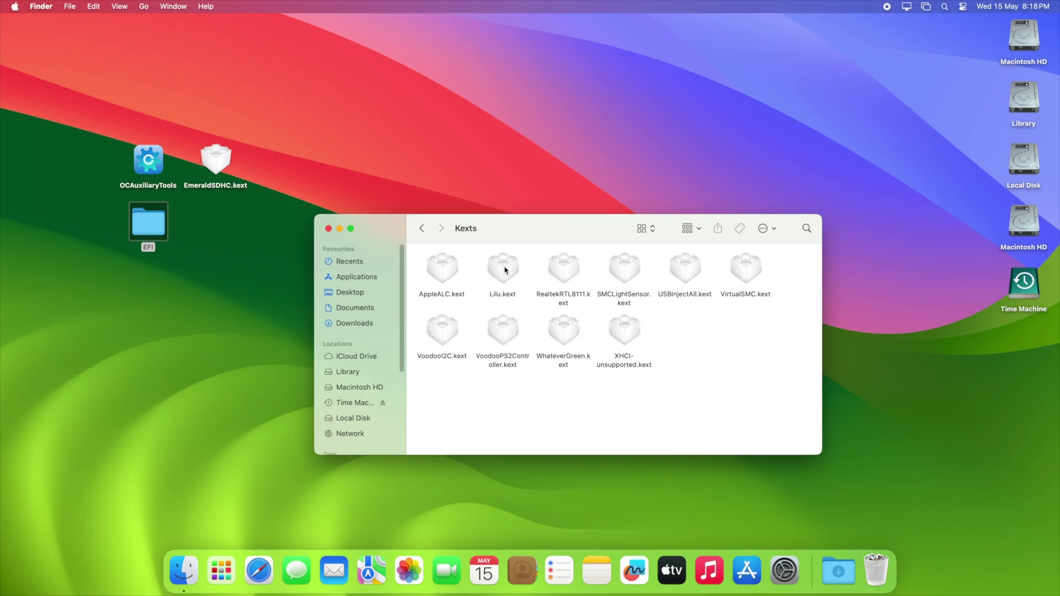
pyautogui.click(504, 270)
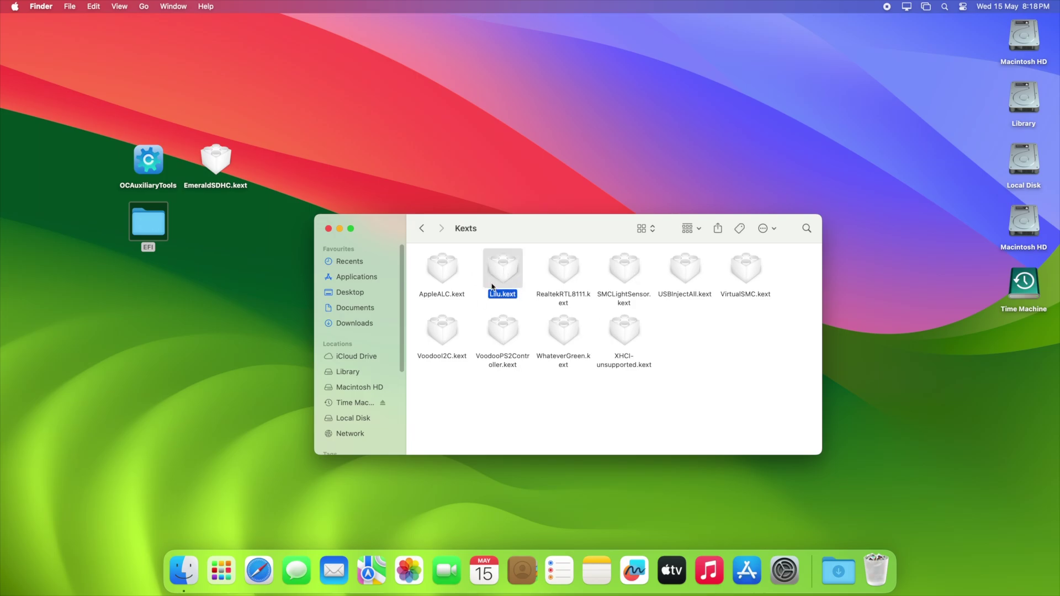
pyautogui.click(544, 398)
pyautogui.press('super+v')
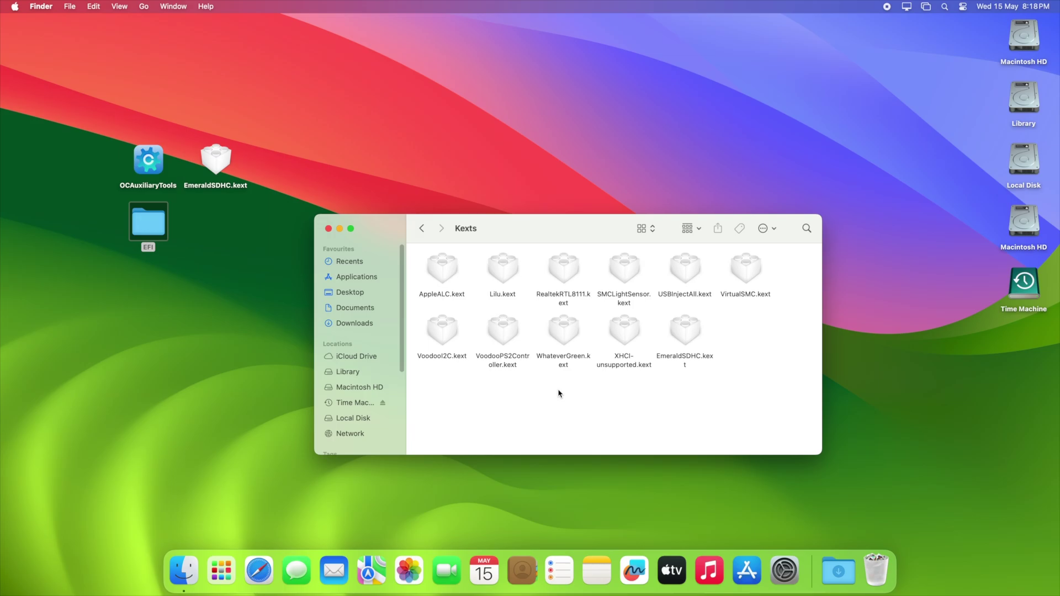
# Clean up the Kexts folder icons by name
pyautogui.rightClick(558, 390)
pyautogui.moveTo(607, 492)
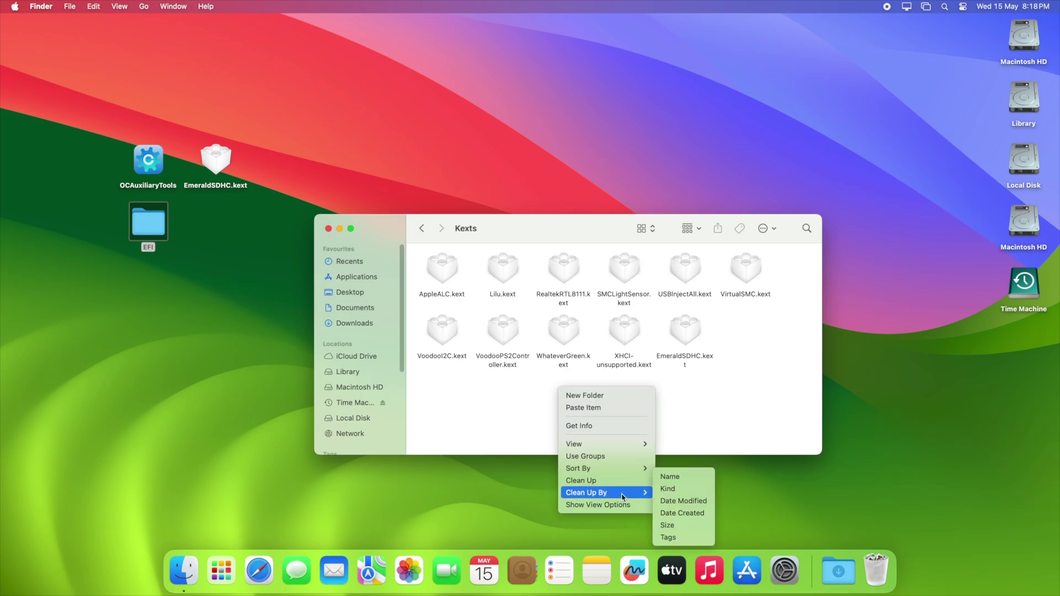
pyautogui.click(671, 477)
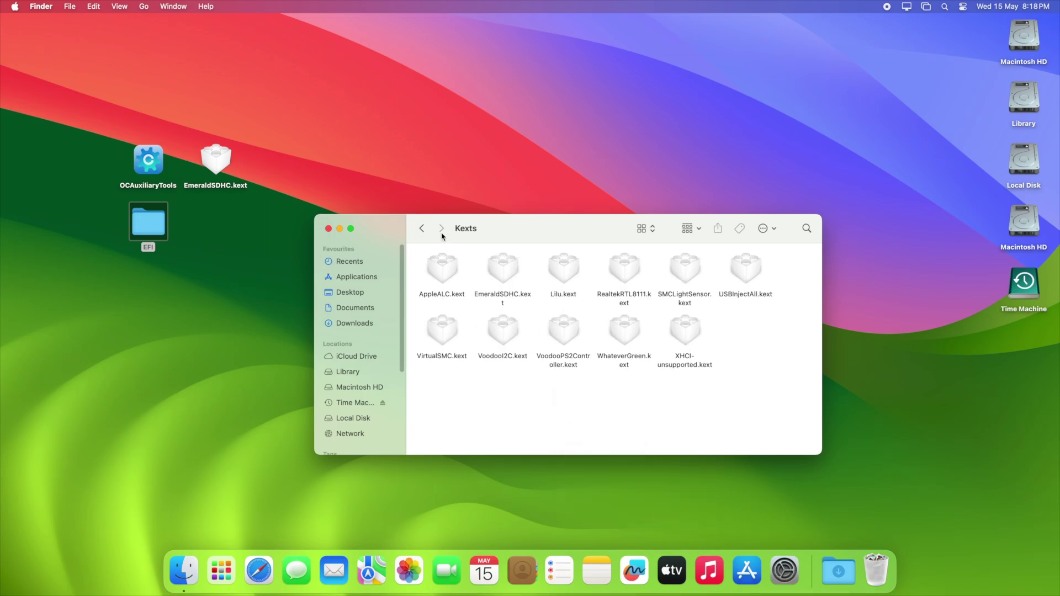
# Open config.plist from the OC folder in OCAuxiliaryTools
pyautogui.click(420, 230)
pyautogui.rightClick(505, 276)
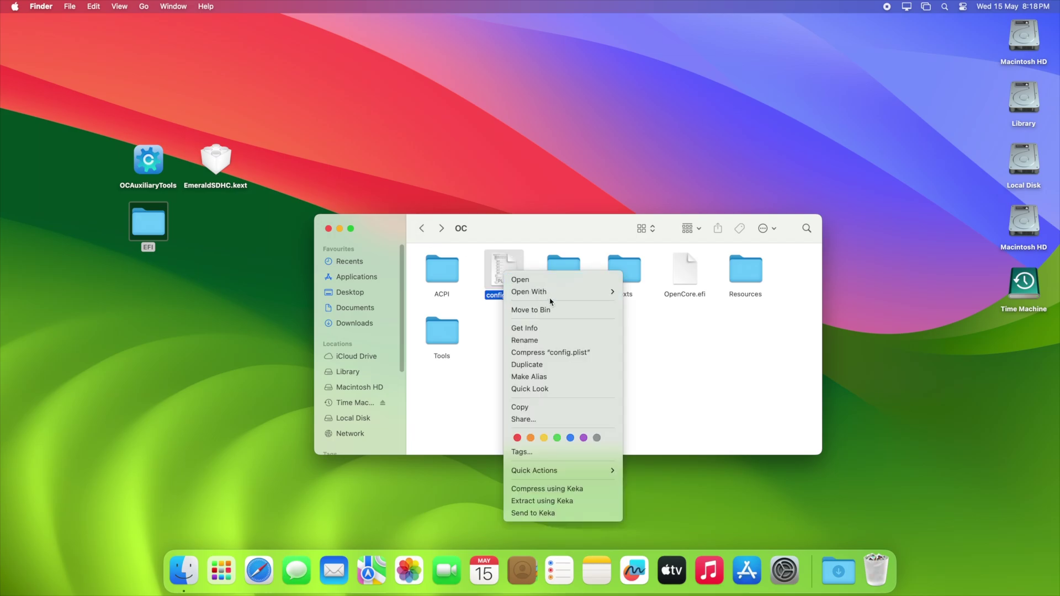
pyautogui.moveTo(572, 298)
pyautogui.click(681, 312)
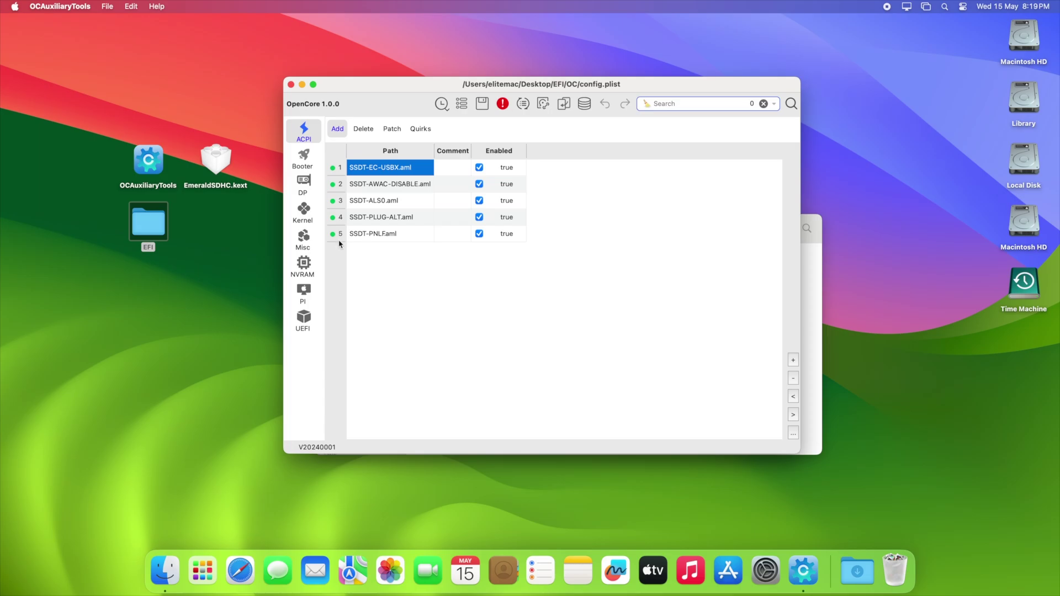
# Add Kexts/EmeraldSDHC.kext to the Kernel Add list
pyautogui.click(303, 212)
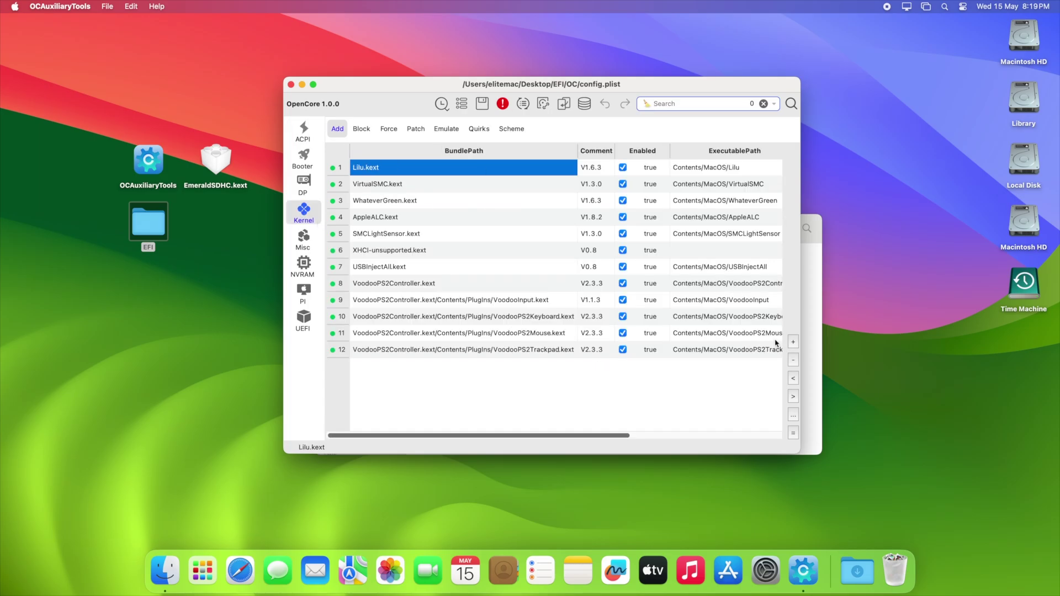
pyautogui.click(792, 341)
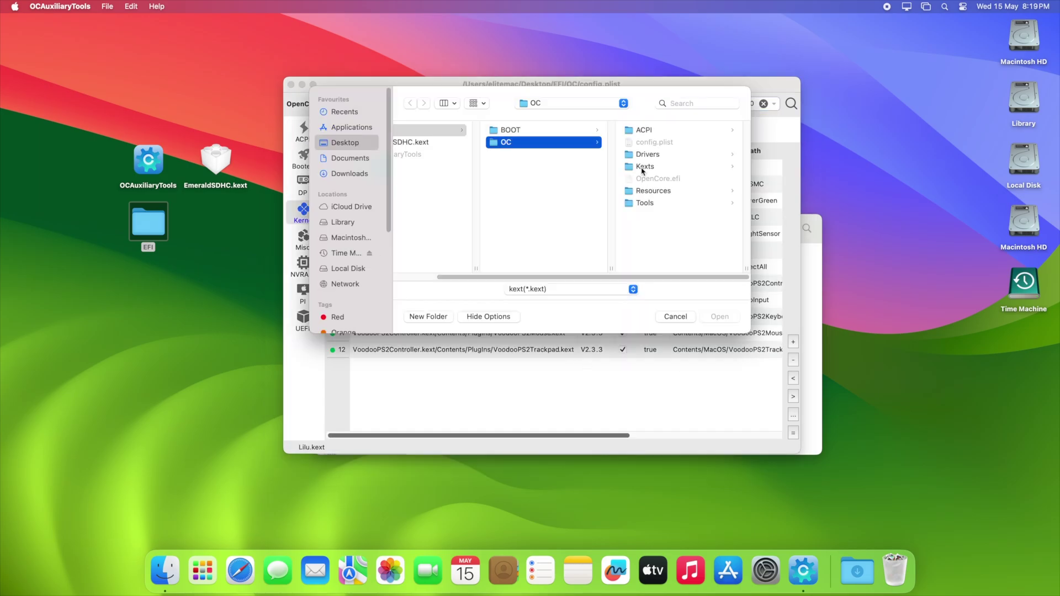
pyautogui.click(642, 167)
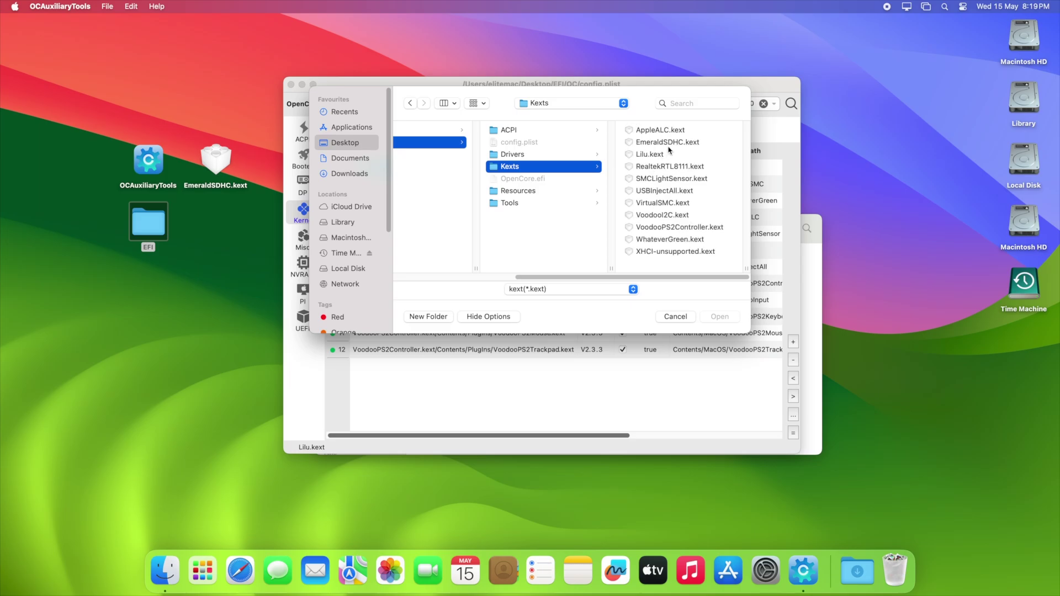
pyautogui.click(668, 143)
pyautogui.click(712, 316)
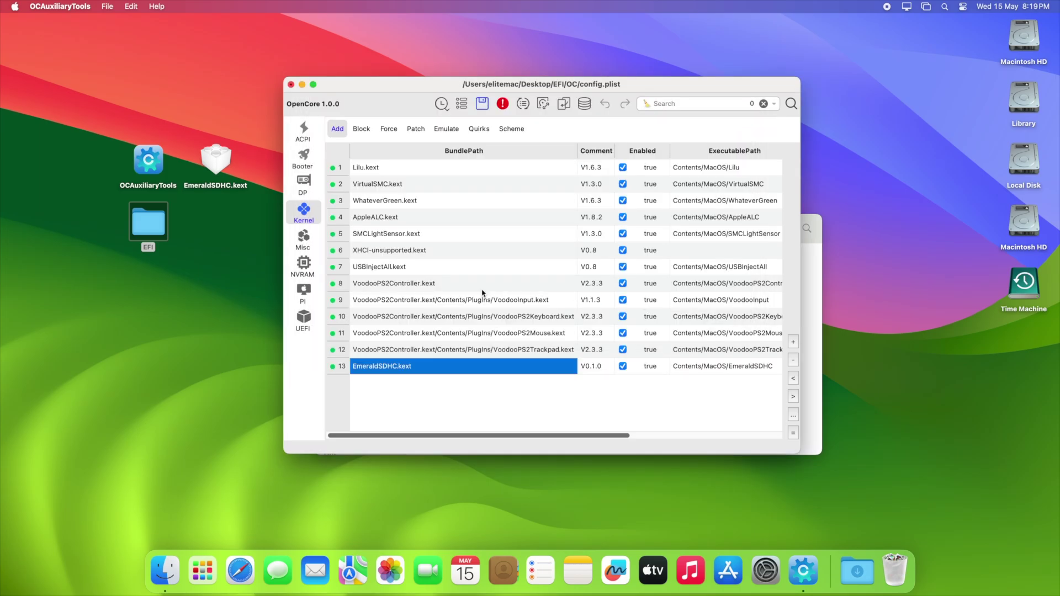
# Move EmeraldSDHC.kext up to entry 5 after AppleALC.kext, then close and save config.plist
pyautogui.click(792, 378)
pyautogui.click(793, 378)
pyautogui.click(792, 379)
pyautogui.click(793, 379)
pyautogui.click(793, 379)
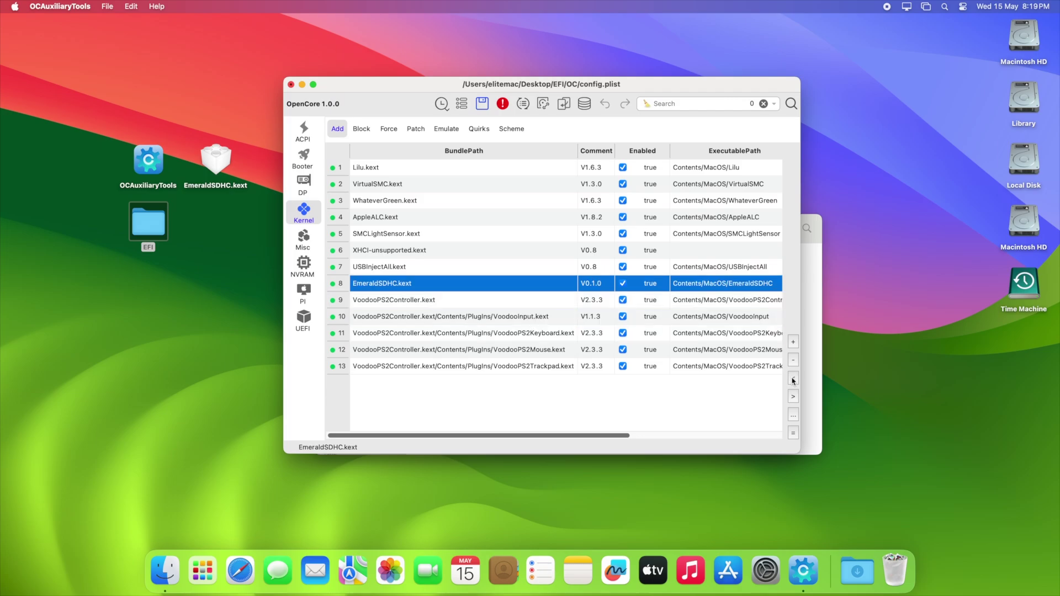
pyautogui.click(793, 379)
pyautogui.click(792, 379)
pyautogui.click(792, 378)
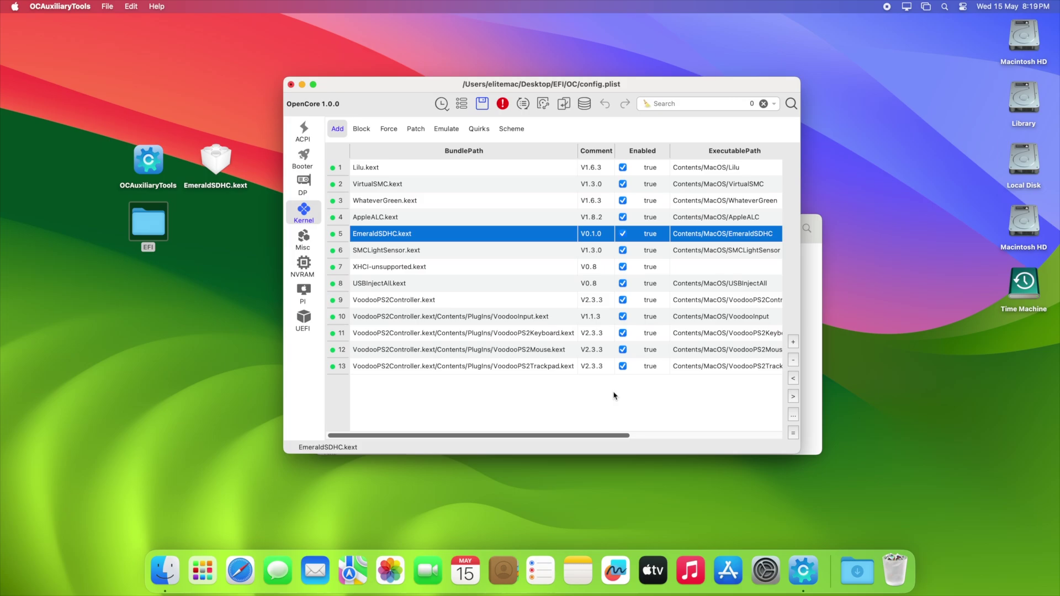
pyautogui.click(291, 84)
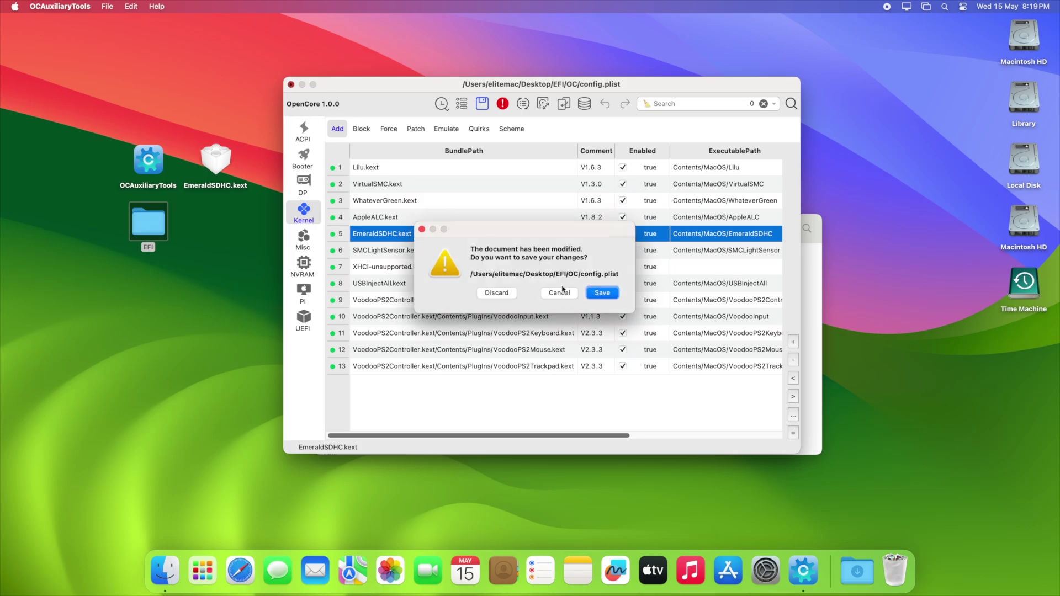
pyautogui.click(601, 292)
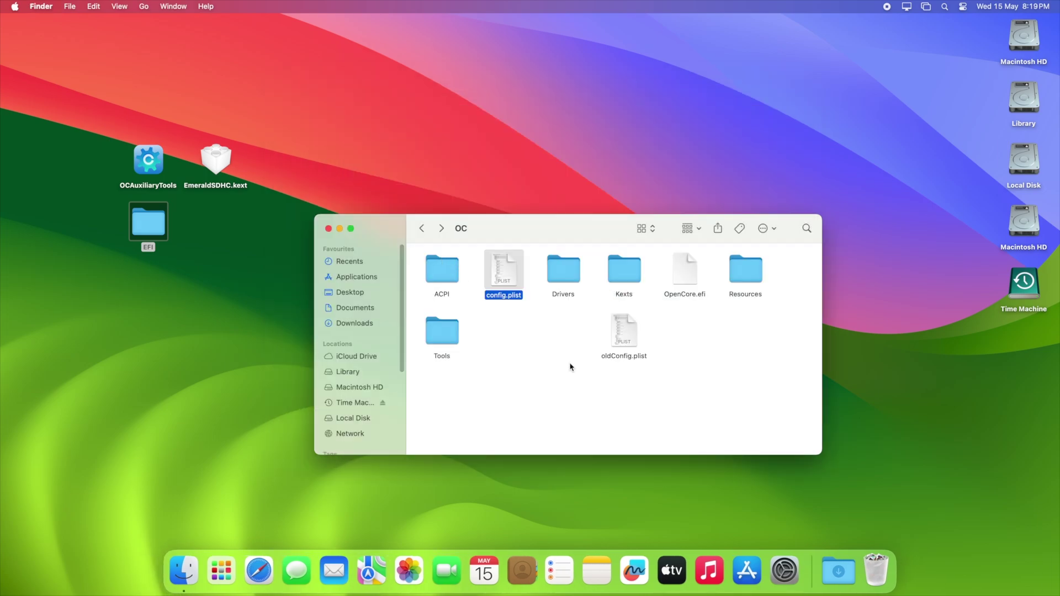
# Move oldConfig.plist to the Bin, close the OC window and empty the Bin
pyautogui.rightClick(627, 331)
pyautogui.click(654, 333)
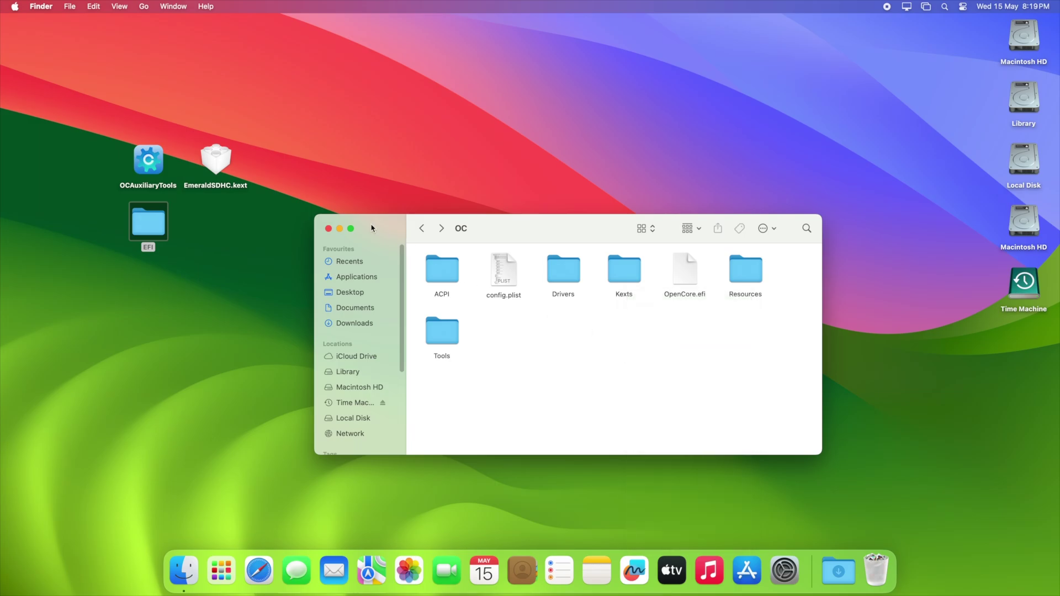
pyautogui.click(328, 228)
pyautogui.rightClick(876, 568)
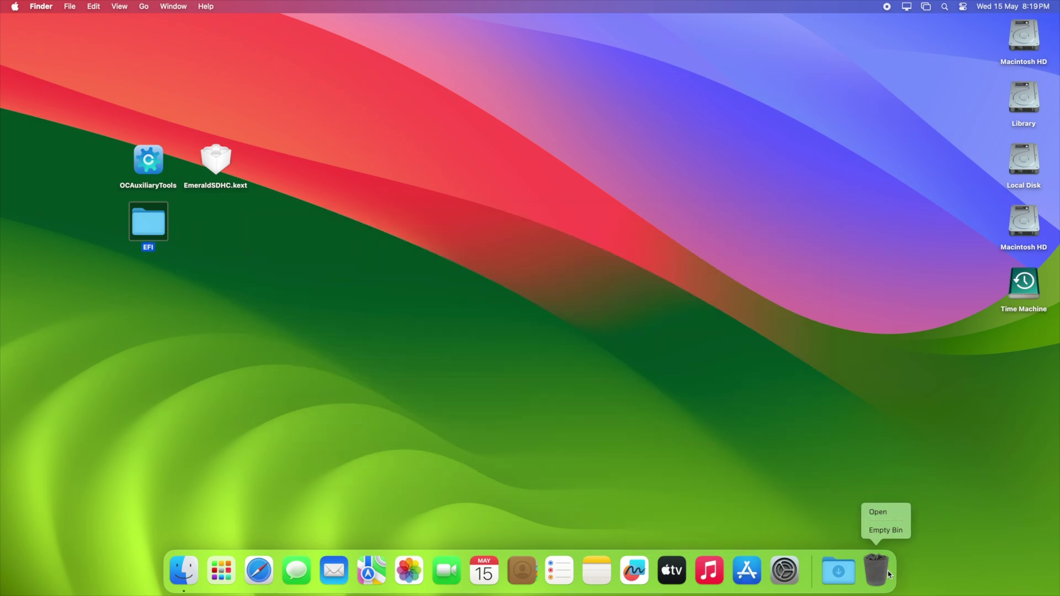
pyautogui.click(886, 533)
pyautogui.press('Return')
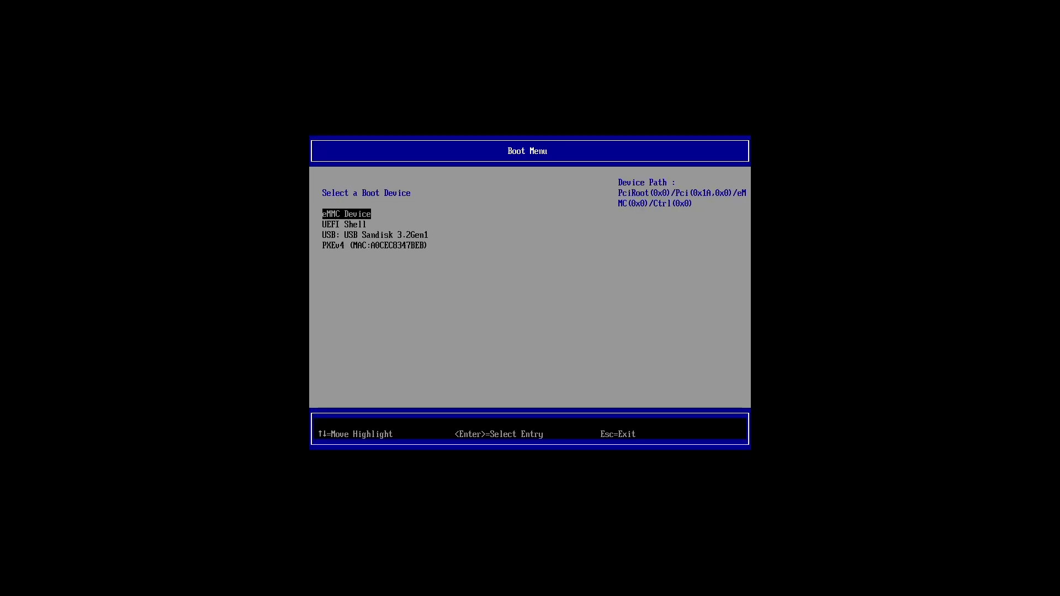
pyautogui.press('Down')
pyautogui.press('Down')
pyautogui.press('Return')
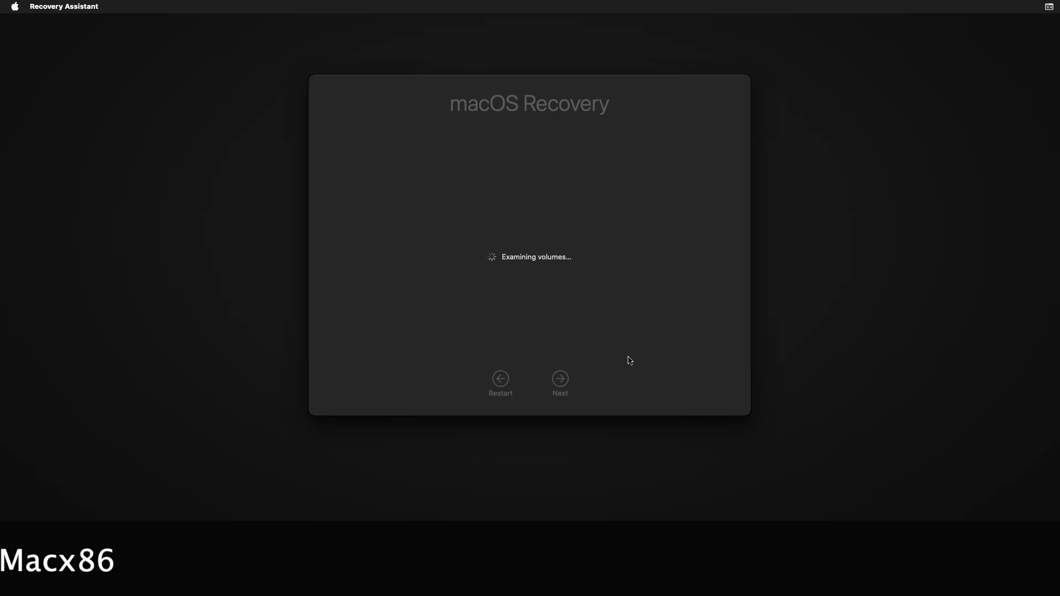
pyautogui.doubleClick(541, 283)
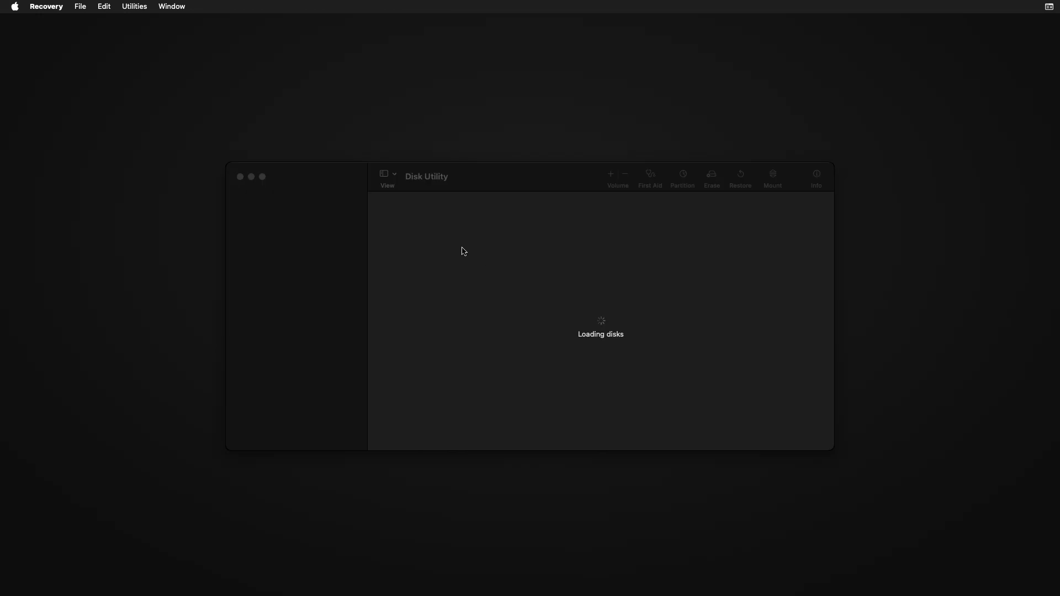
# Show all devices, select the 62.59 GB Kingston TX2964 Media and check its device tree path
pyautogui.click(390, 175)
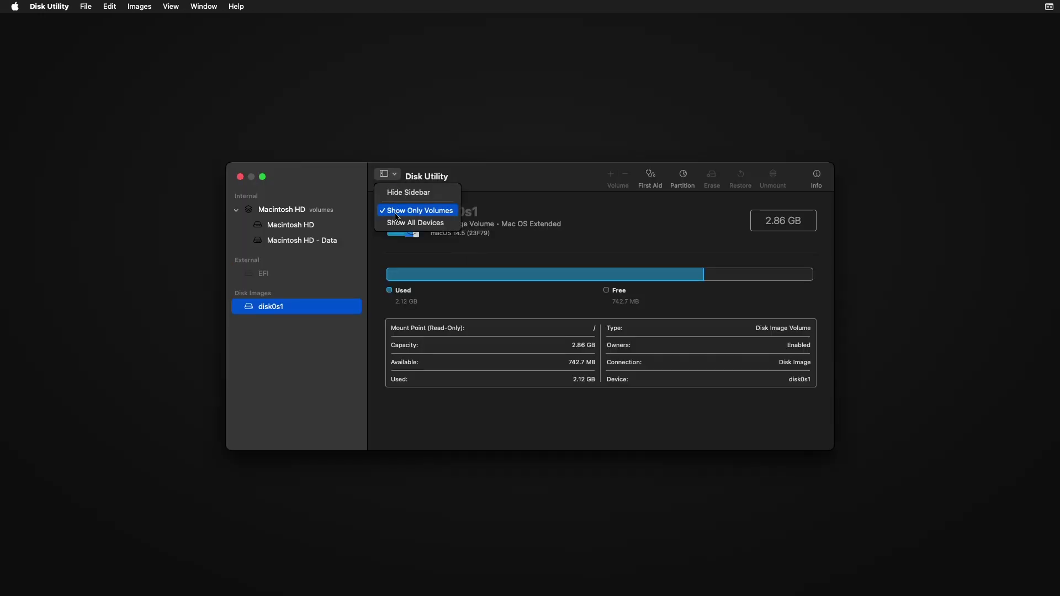
pyautogui.click(411, 221)
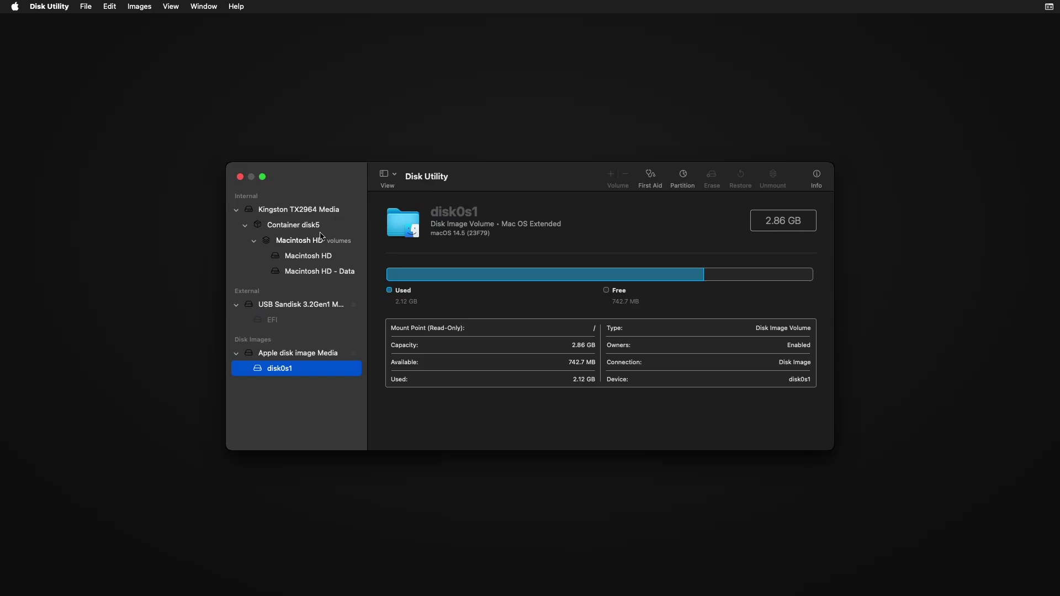
pyautogui.click(324, 214)
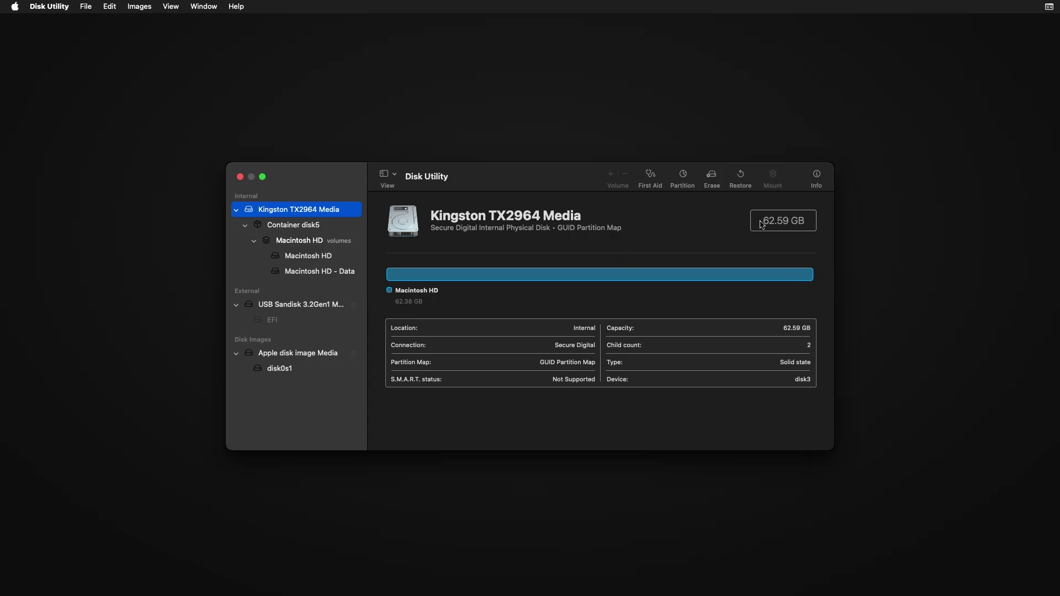
pyautogui.click(817, 176)
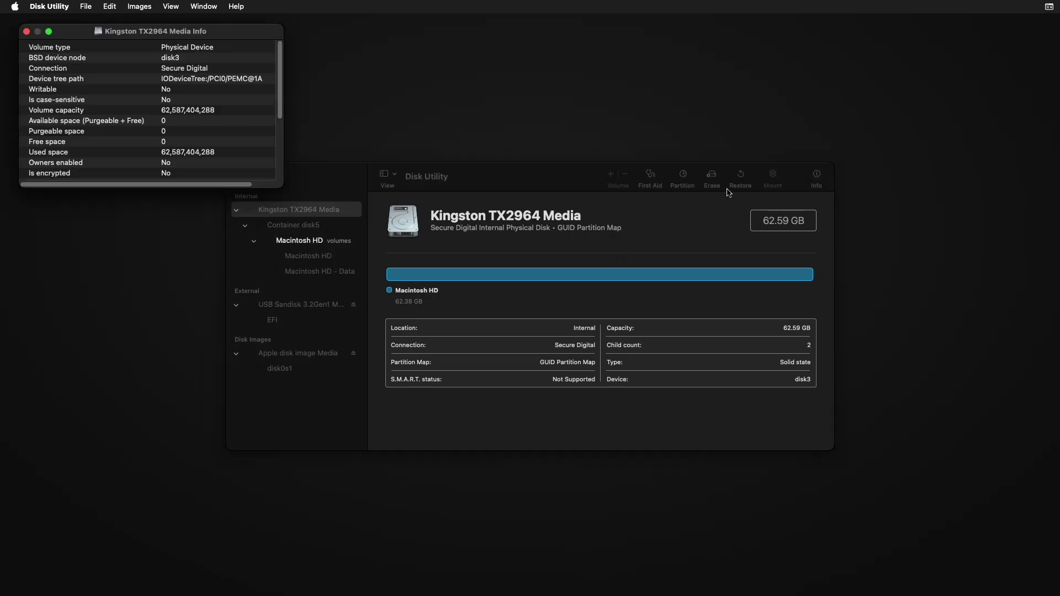
pyautogui.click(79, 84)
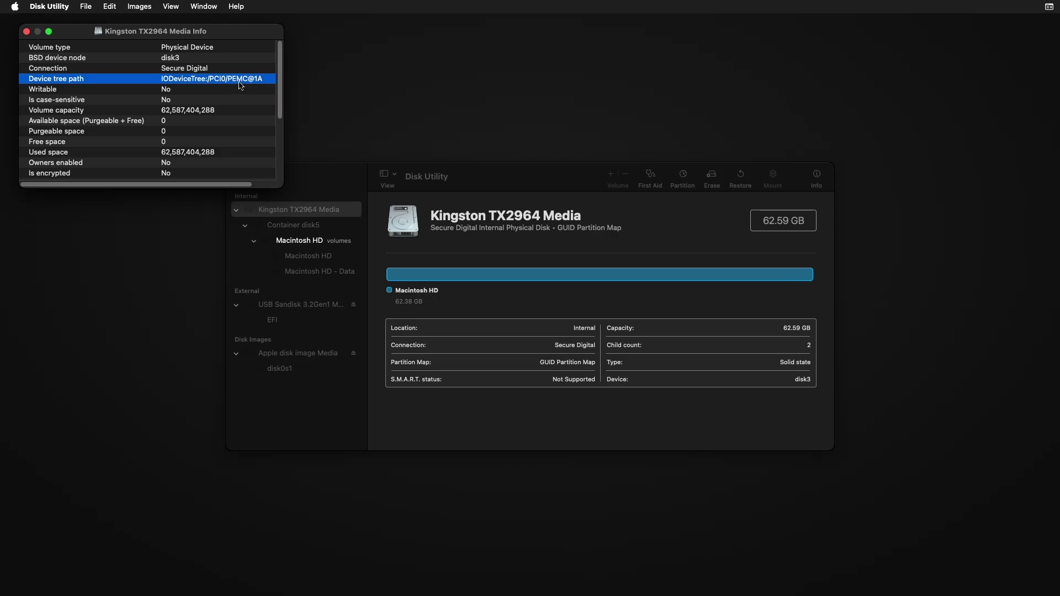
pyautogui.click(28, 32)
pyautogui.click(57, 9)
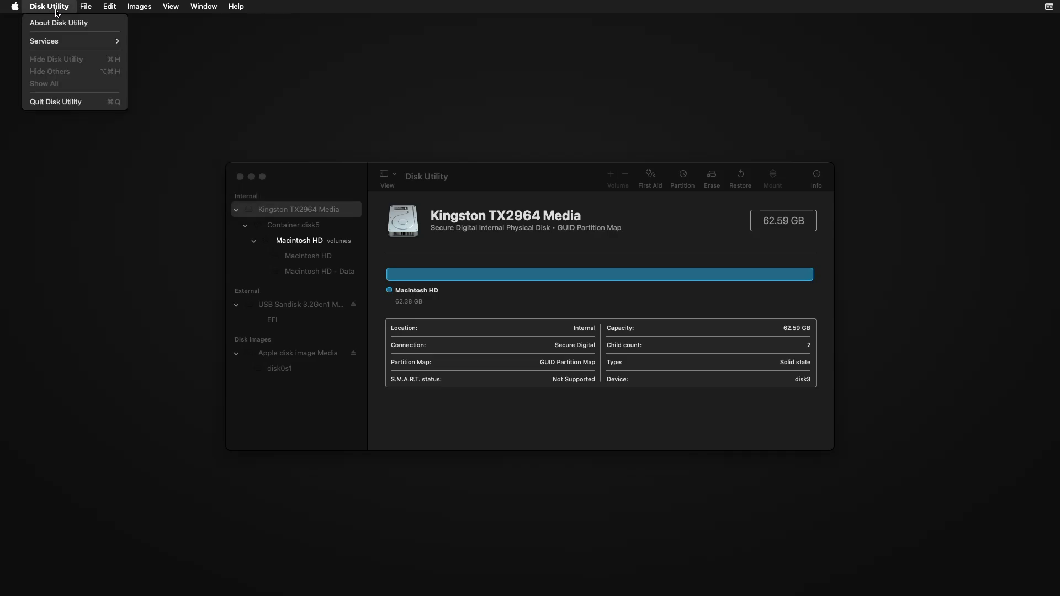
# Quit Disk Utility, restart via the USB Sandisk, boot Macintosh HD in OpenCore and log in
pyautogui.click(58, 102)
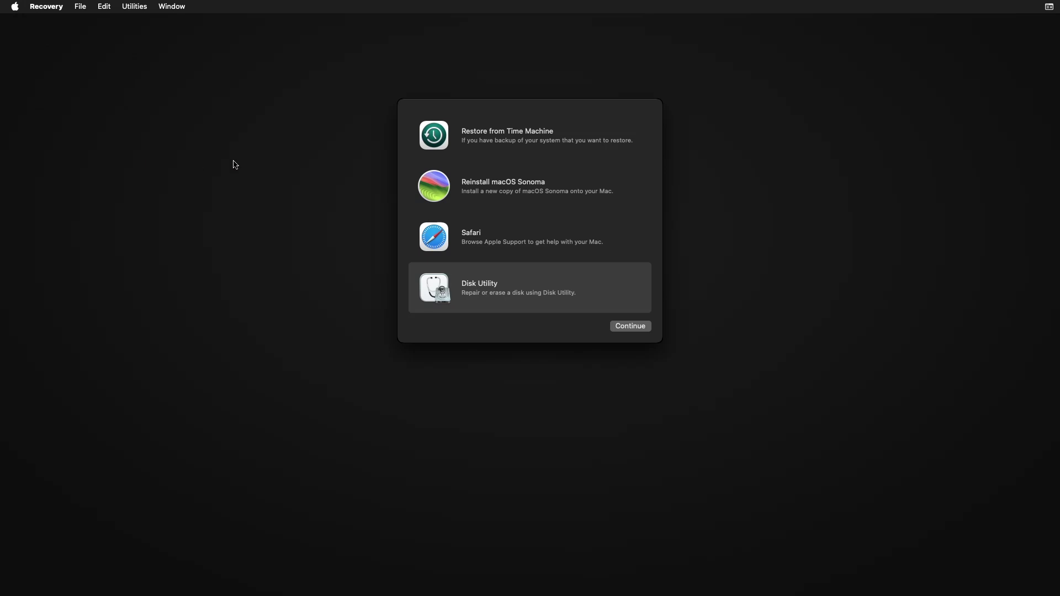
pyautogui.click(14, 7)
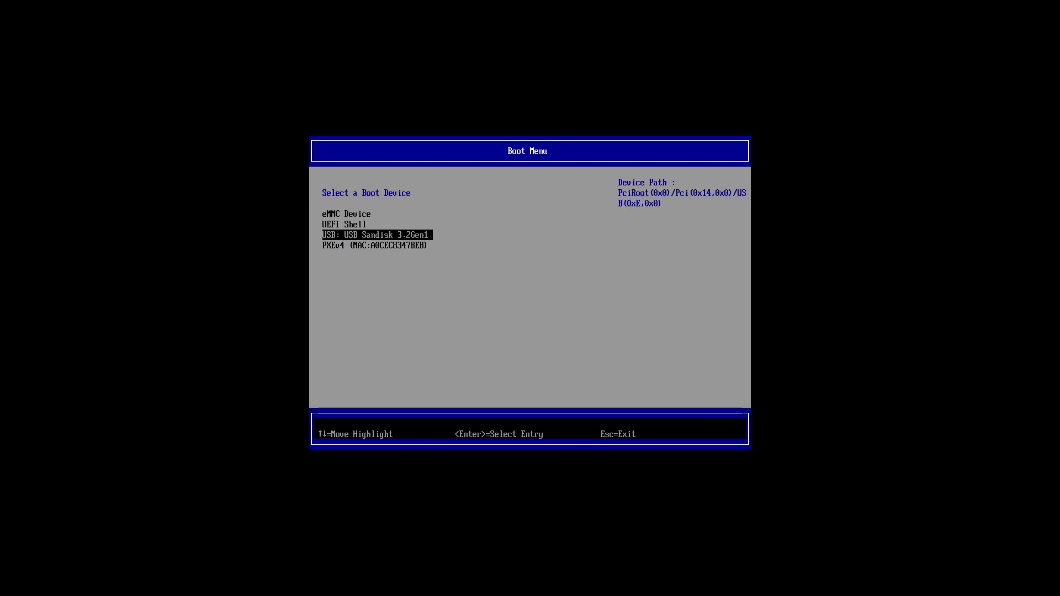
pyautogui.press('Return')
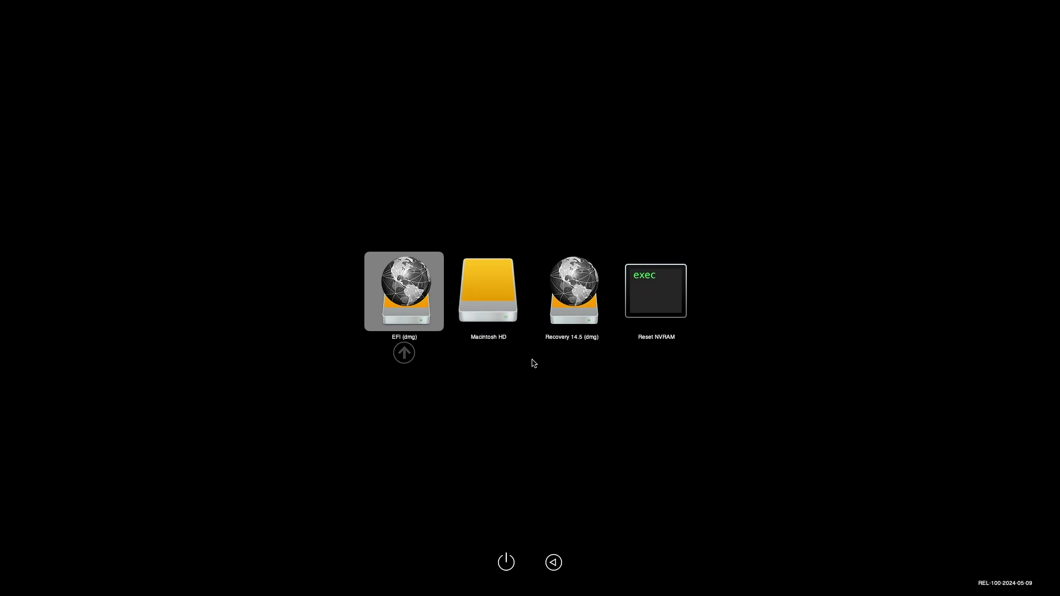
pyautogui.press('Right')
pyautogui.press('Return')
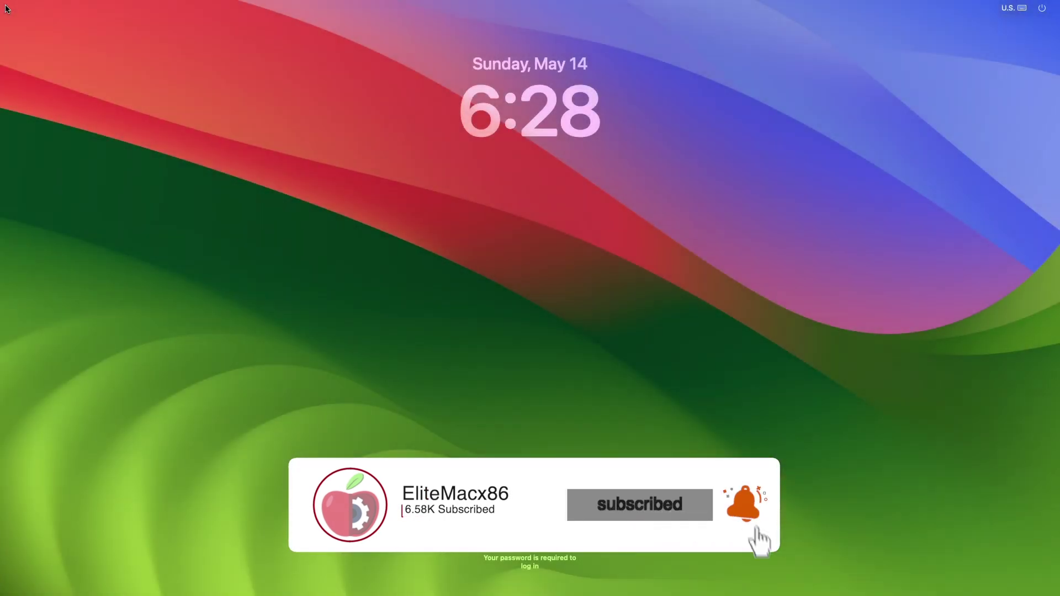
pyautogui.write('••••')
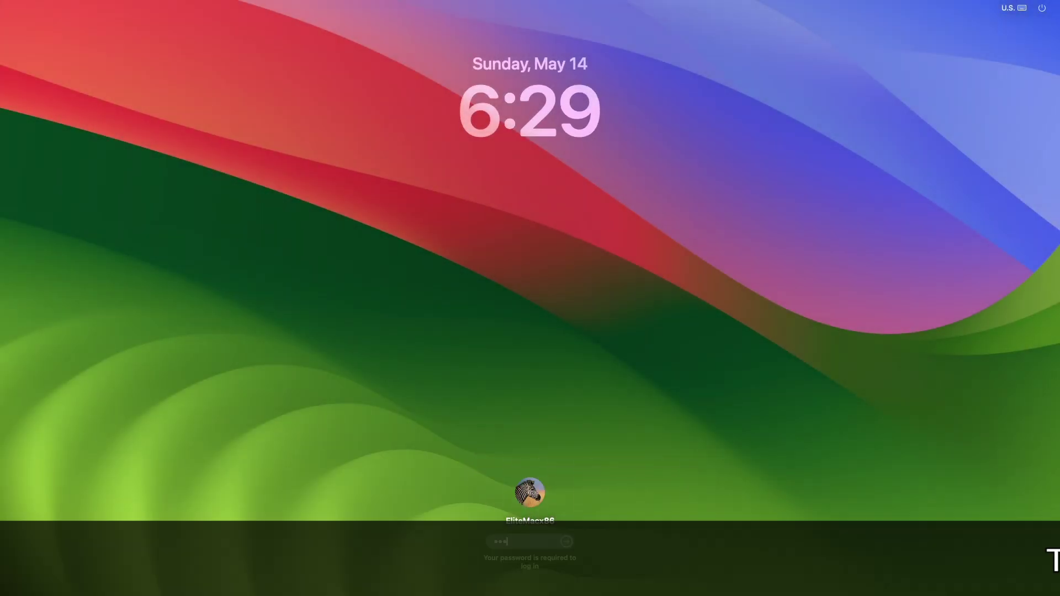
pyautogui.press('Return')
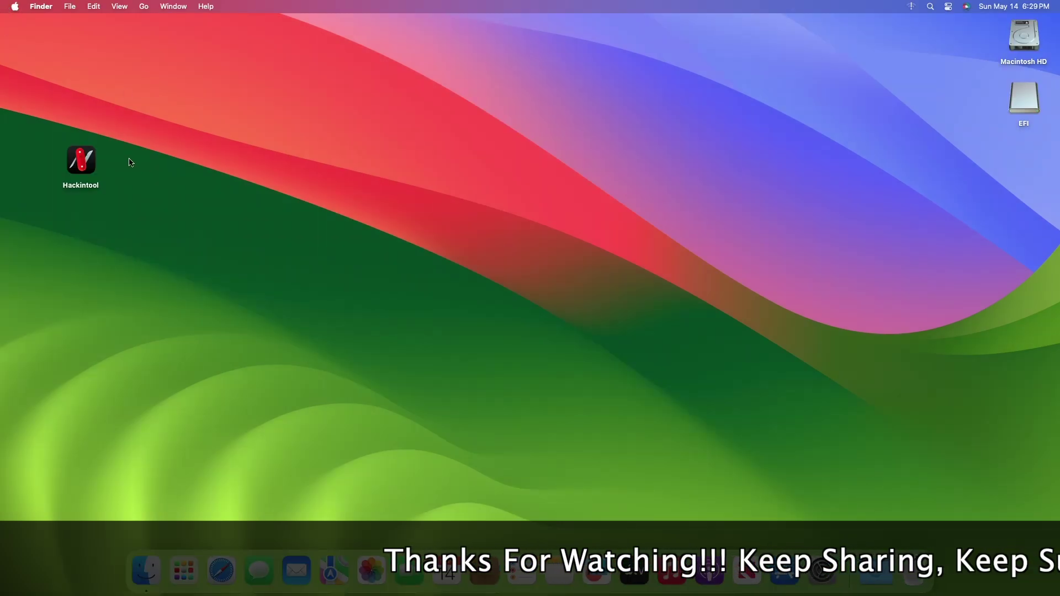
# In Hackintool, check the Kingston TX2964 Media disks and the SD Host controller at 00:1A.0, then quit
pyautogui.rightClick(95, 168)
pyautogui.press('Escape')
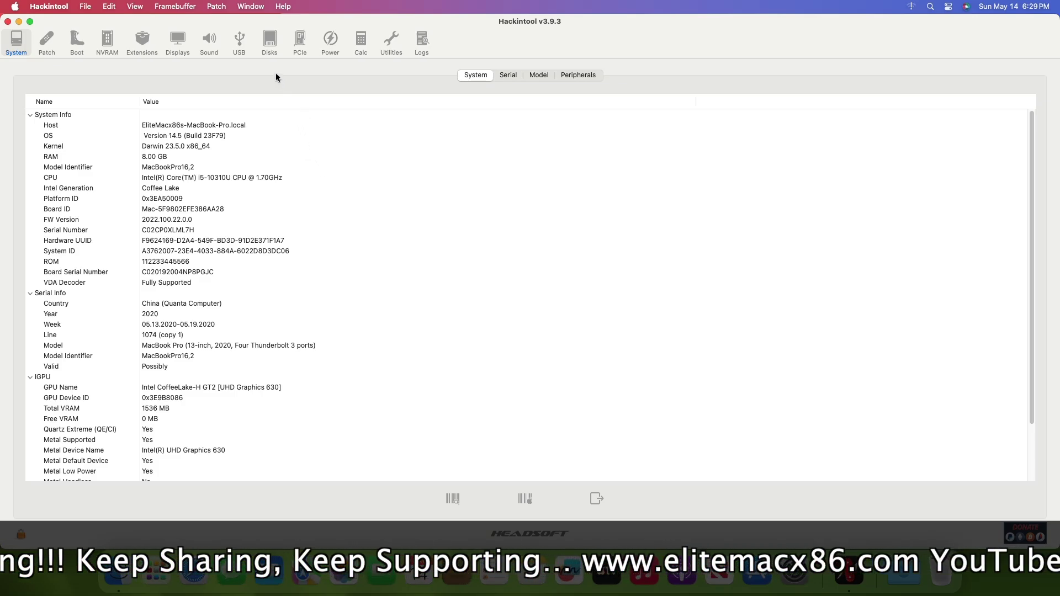
pyautogui.click(275, 42)
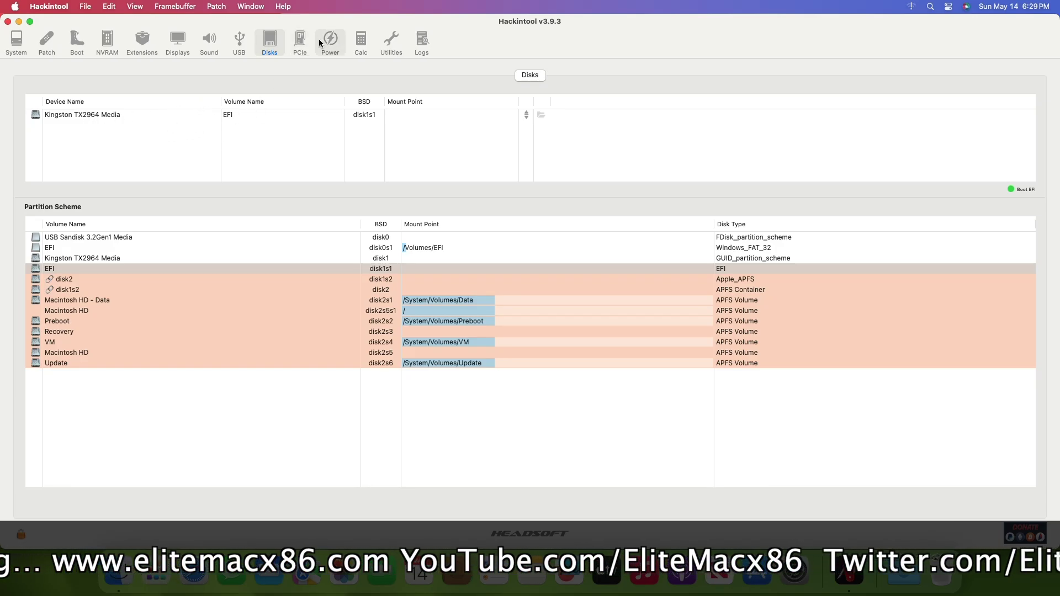
pyautogui.click(302, 43)
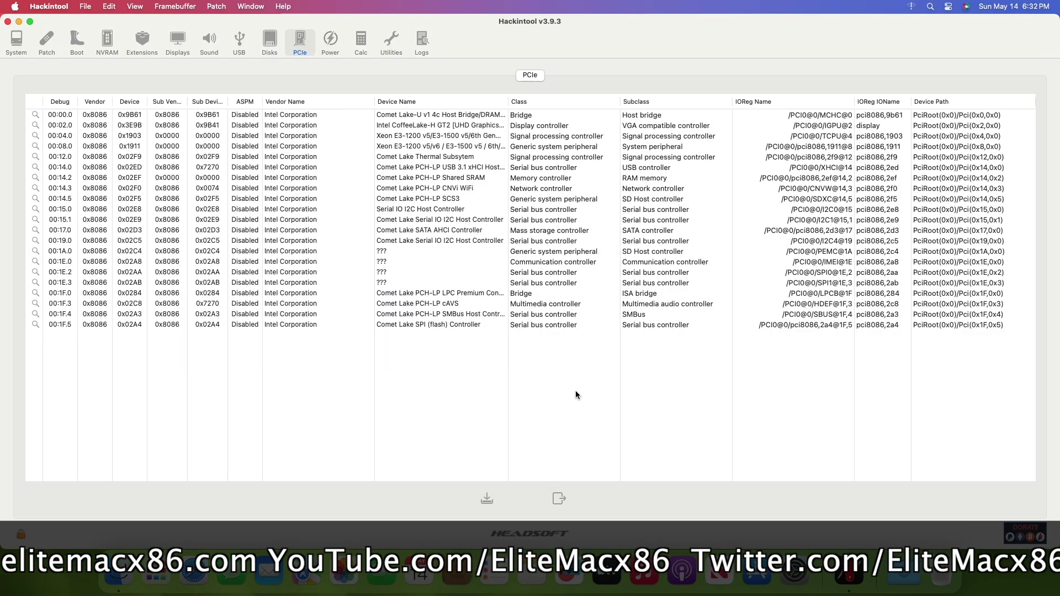
pyautogui.click(649, 252)
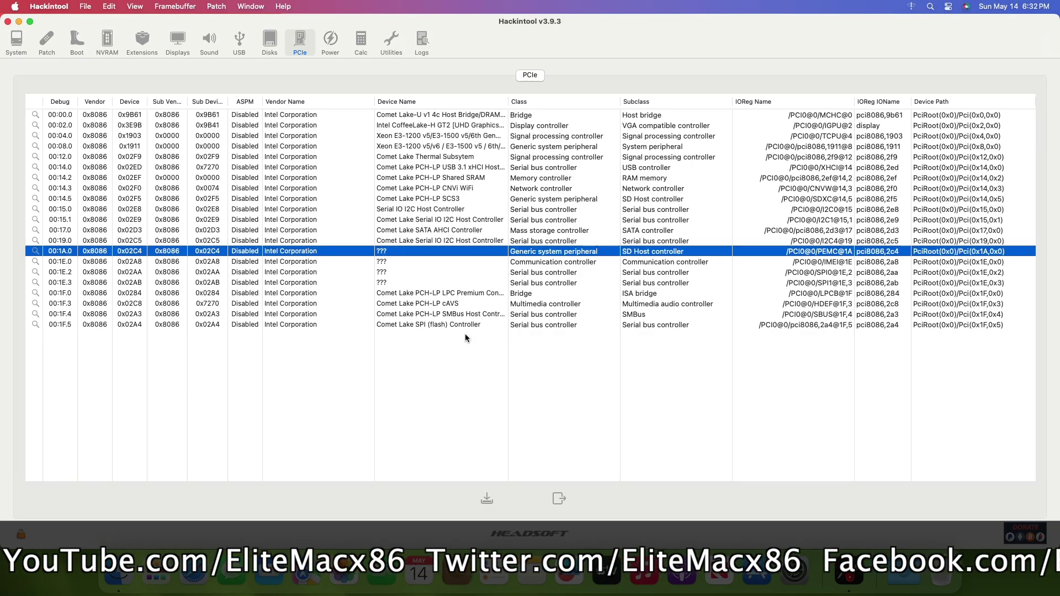
pyautogui.click(49, 6)
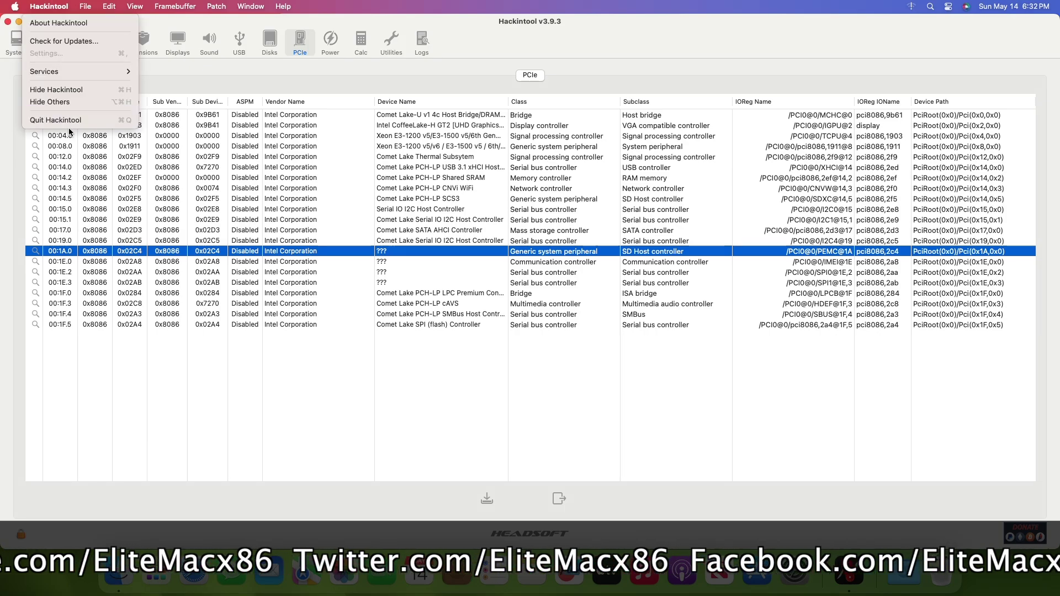
pyautogui.click(61, 119)
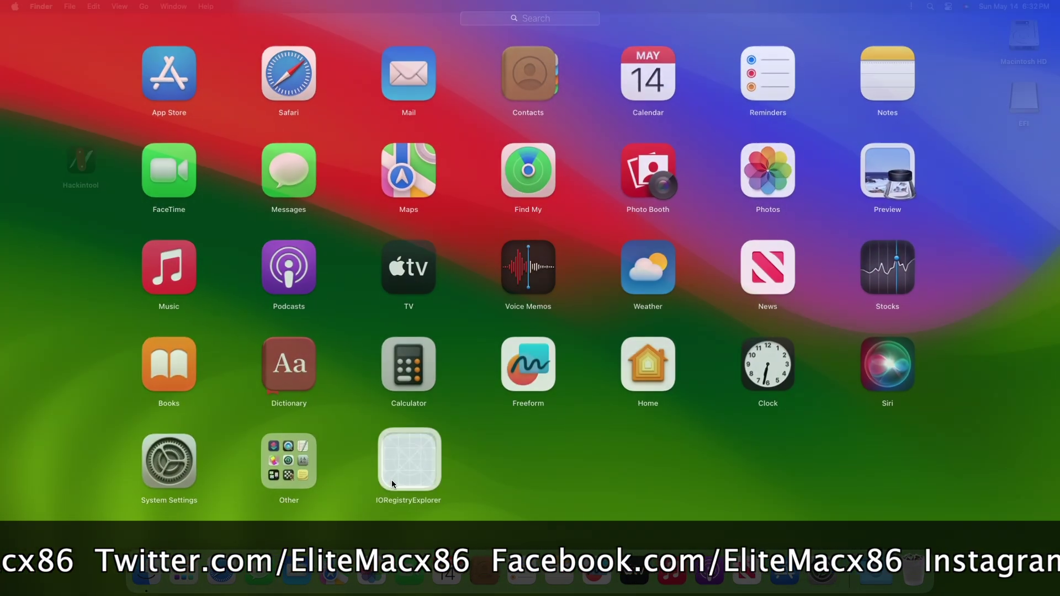
# Launch IORegistryExplorer and scroll the IOService tree down to PEMC@1A
pyautogui.click(392, 479)
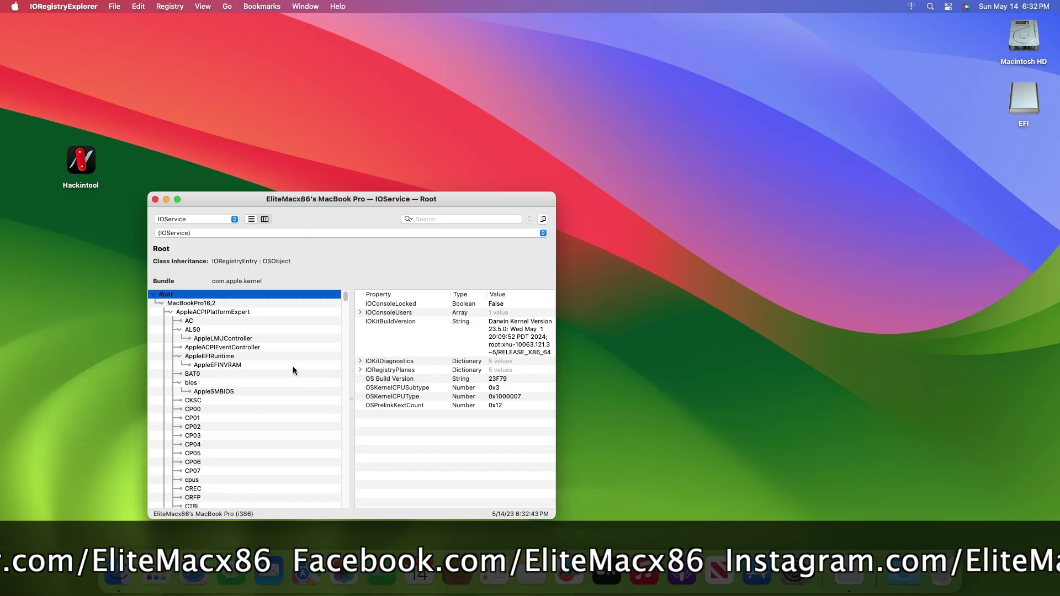
pyautogui.scroll(-10, 305, 353)
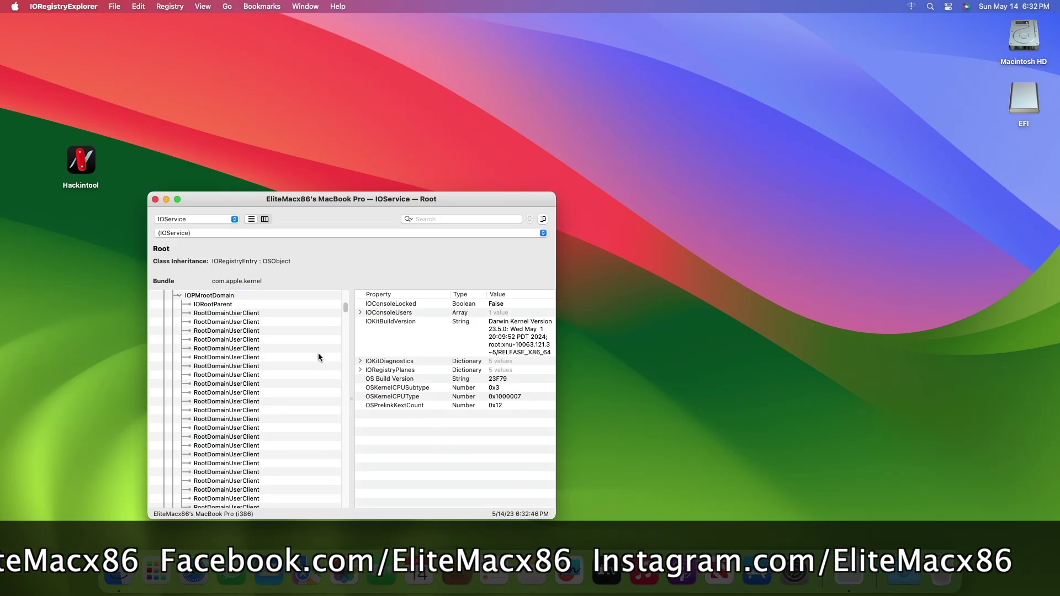
pyautogui.scroll(-15, 318, 356)
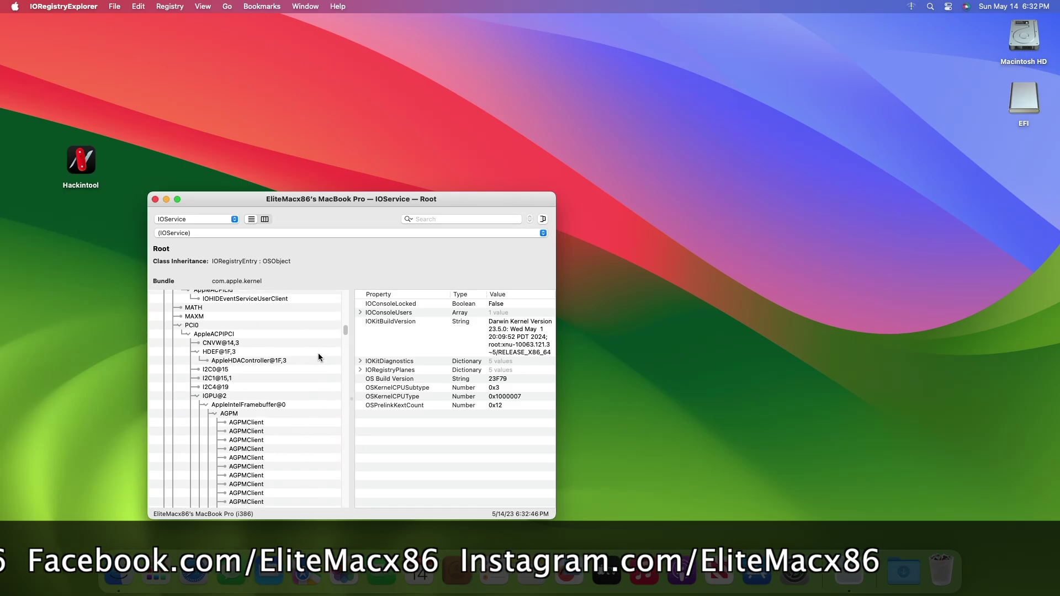
pyautogui.scroll(-10, 319, 356)
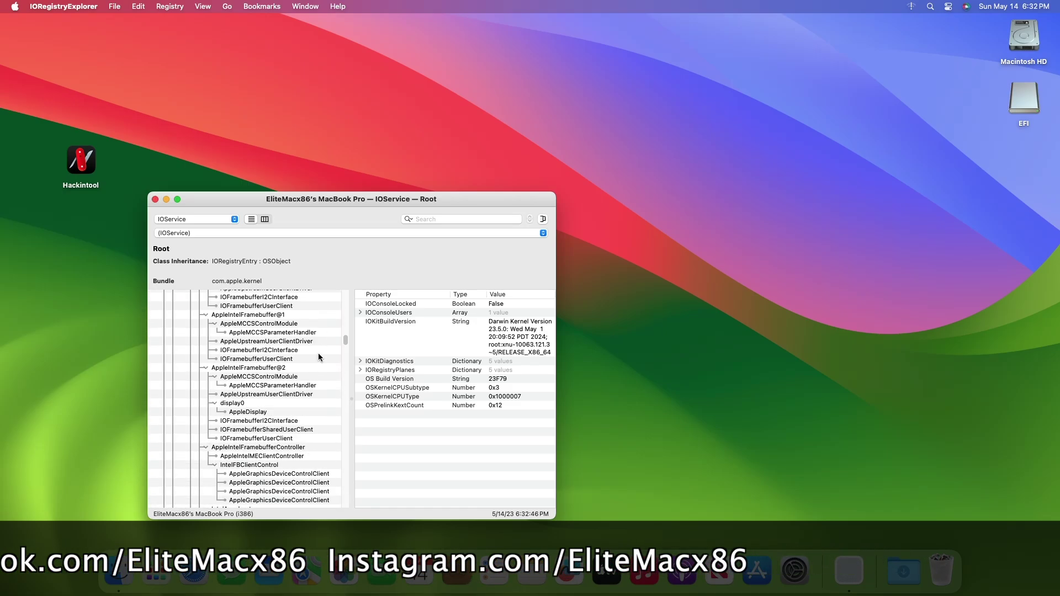
pyautogui.scroll(-10, 318, 356)
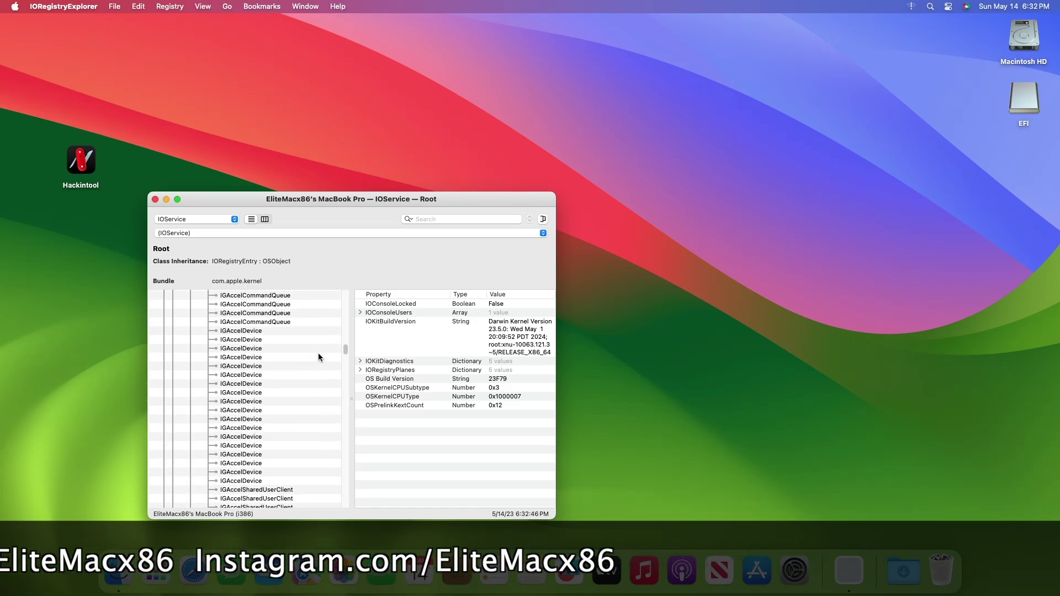
pyautogui.scroll(-10, 319, 356)
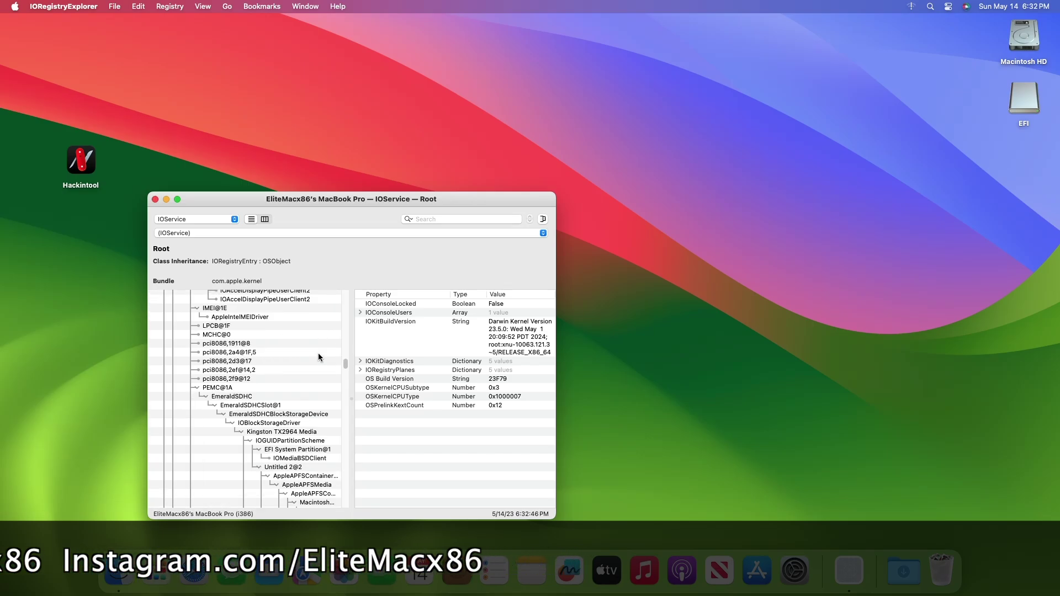
pyautogui.scroll(-1, 319, 356)
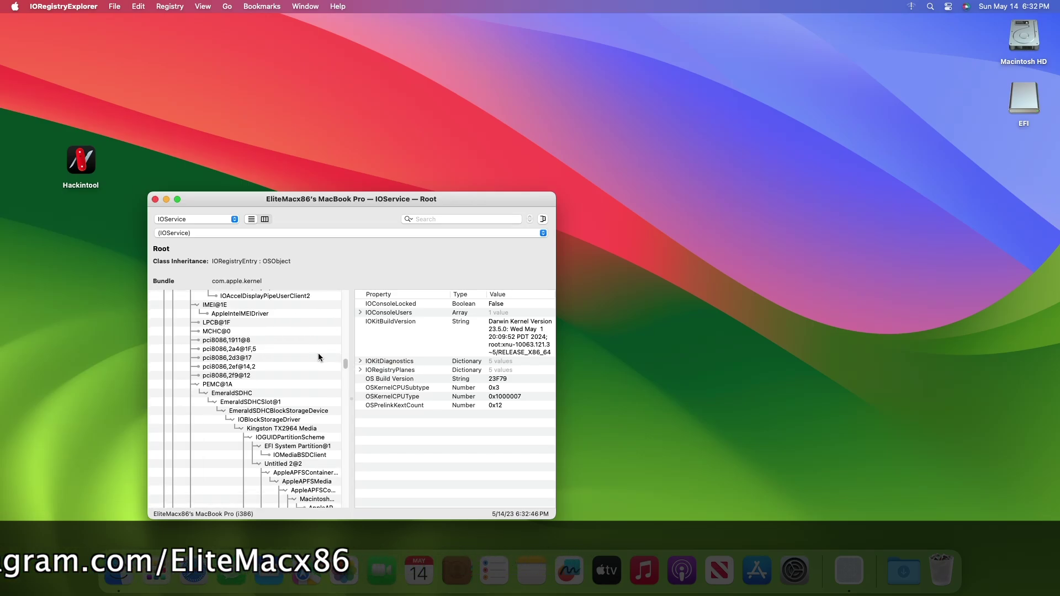
# Step from PEMC@1A through EmeraldSDHC and EmeraldSDHCSlot@1 to the Kingston TX2964 Media entry
pyautogui.click(224, 374)
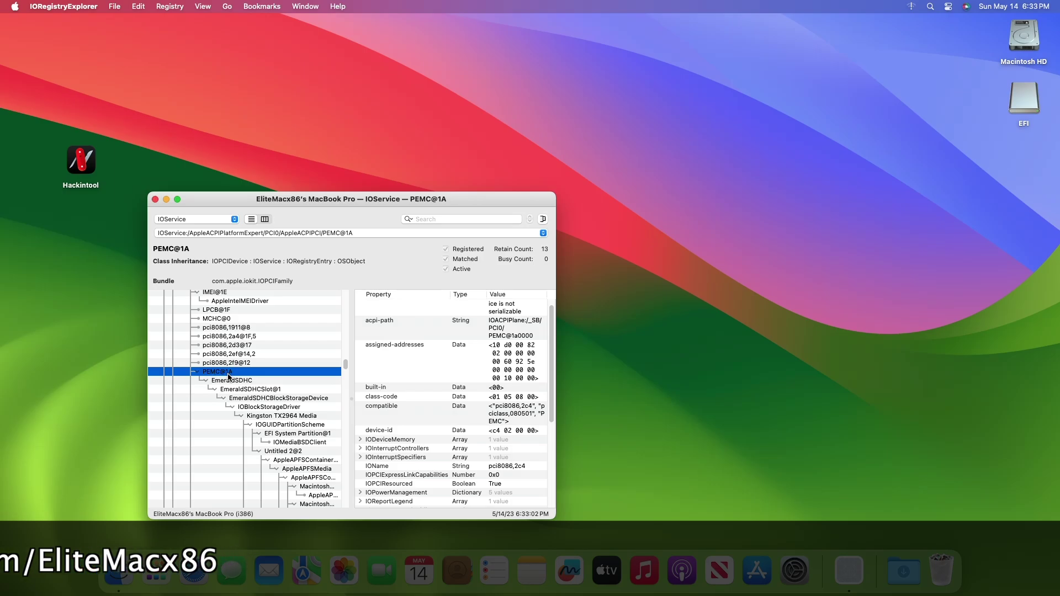
pyautogui.click(237, 381)
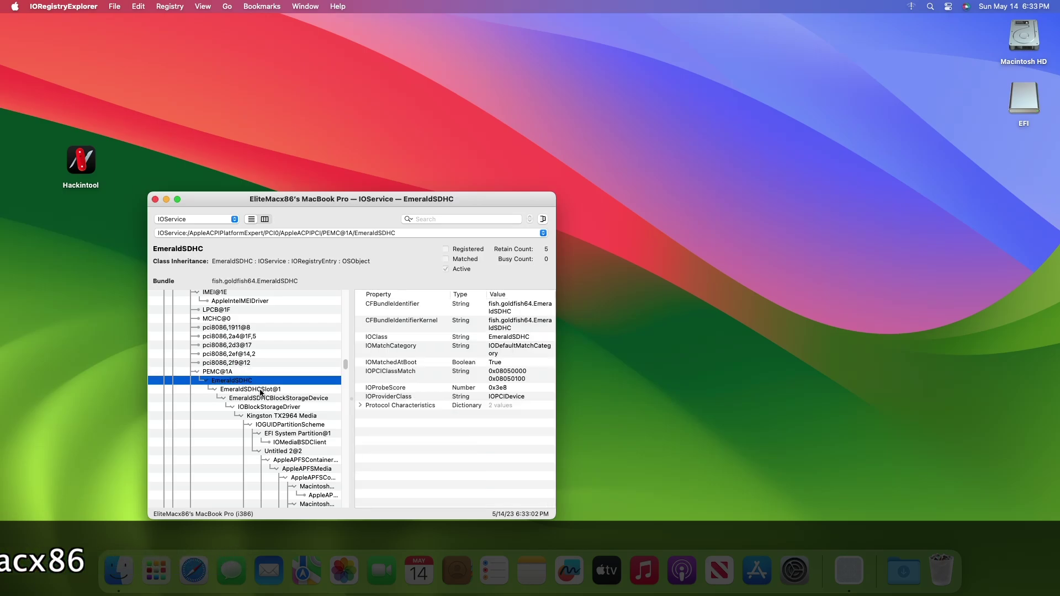
pyautogui.click(262, 390)
pyautogui.click(296, 399)
pyautogui.click(277, 415)
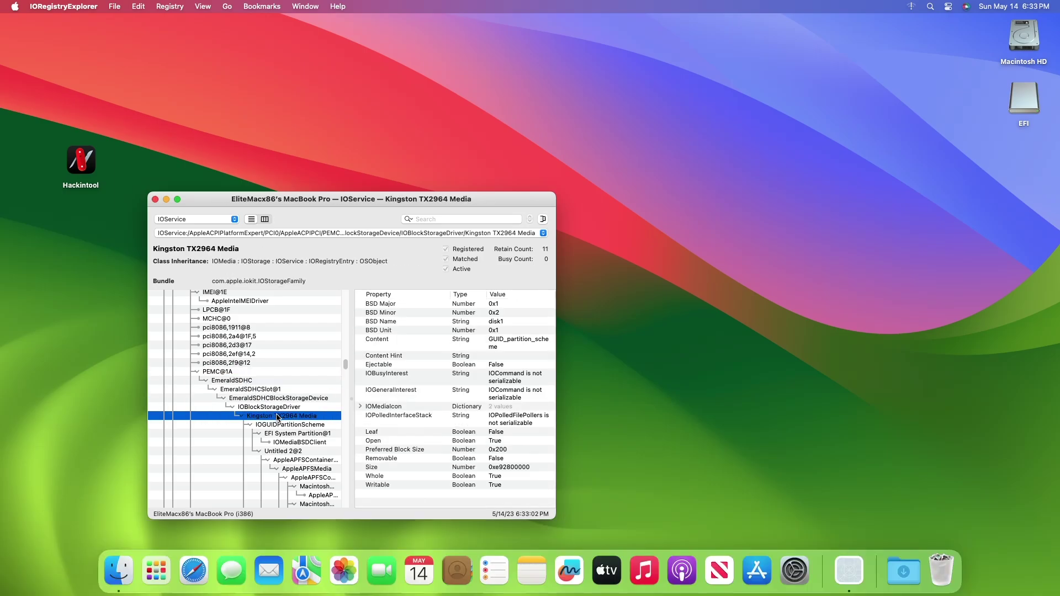